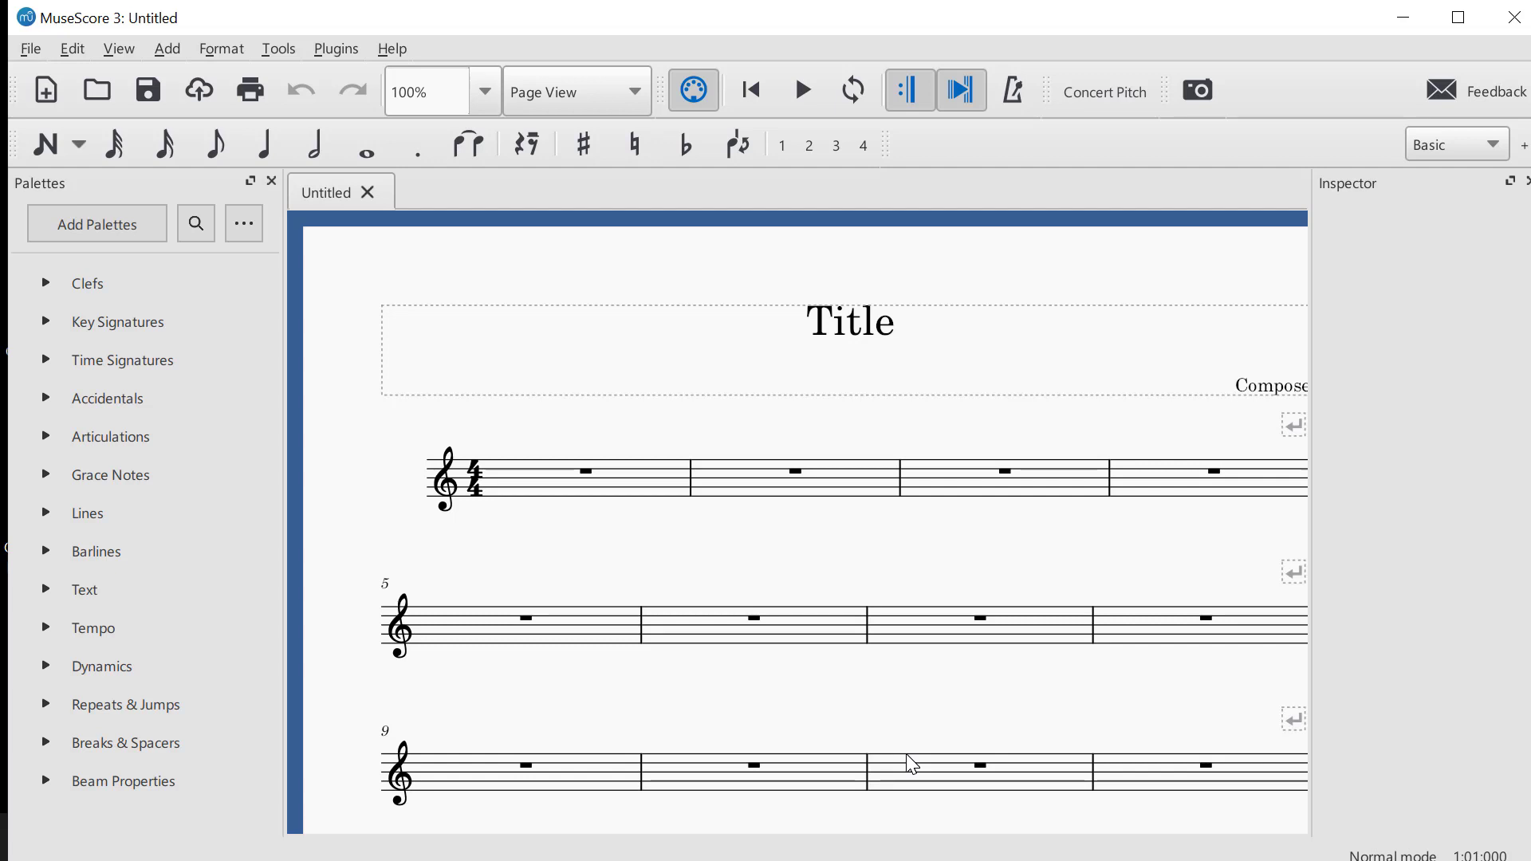
Create a new score from the Treble Clef template, leaving the score information blank and keeping 4/4 time with 32 measures
key("alt+f")
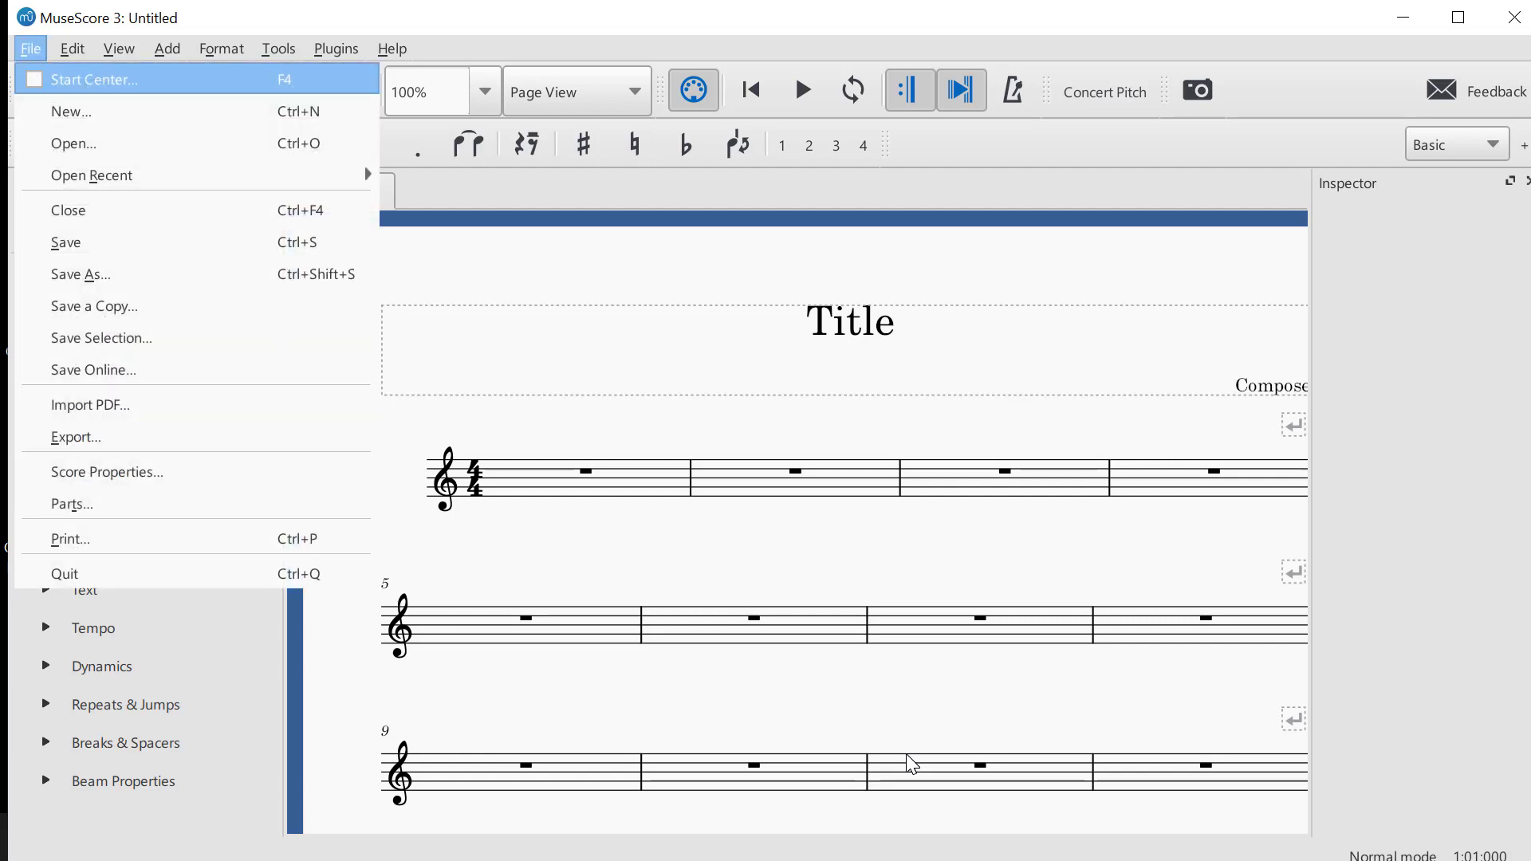
key("Down")
key("Return")
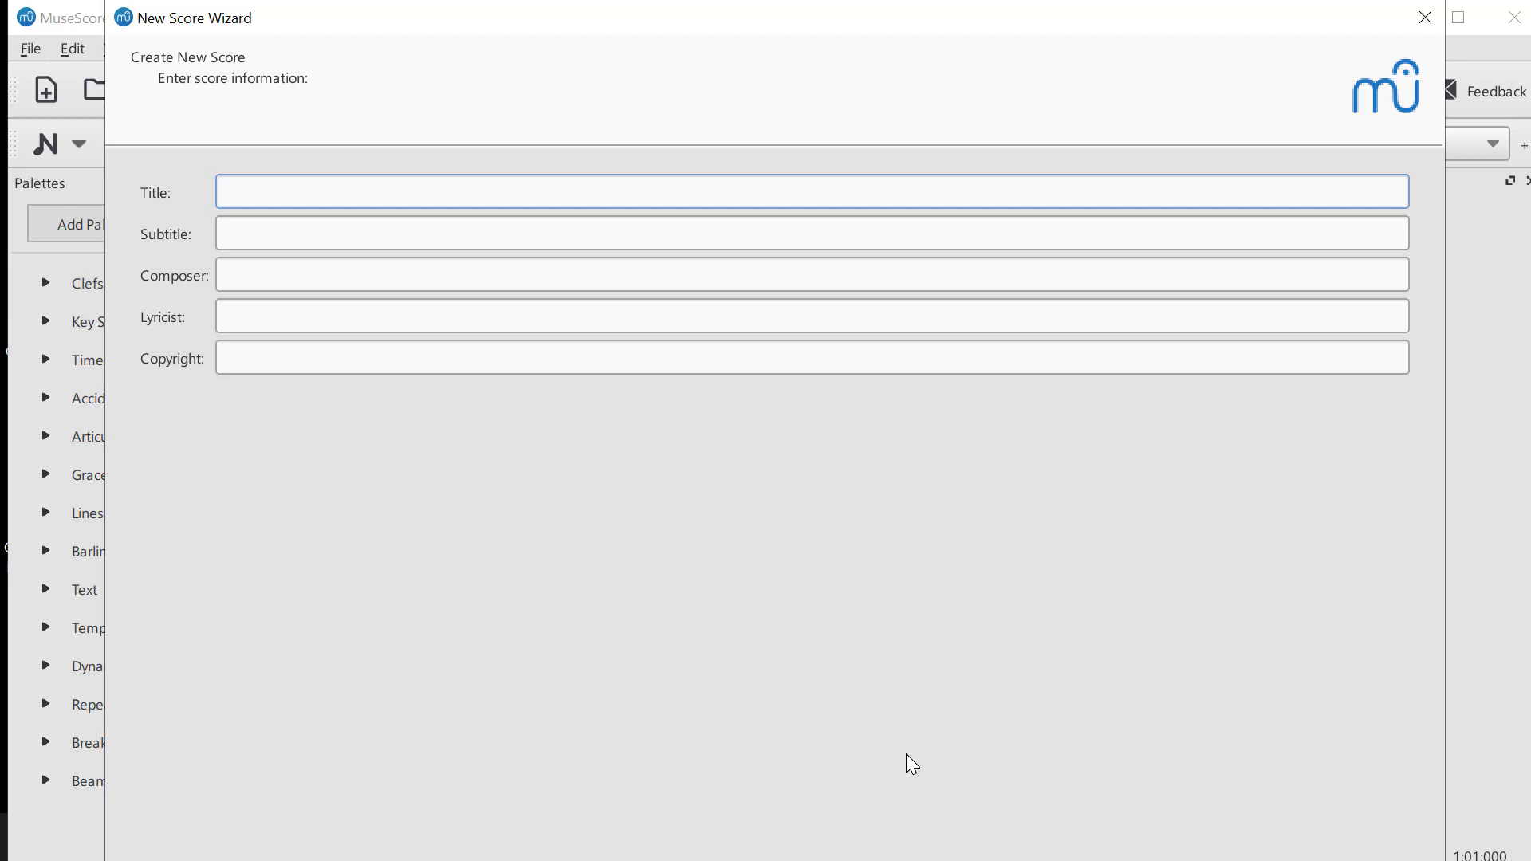
key("Return")
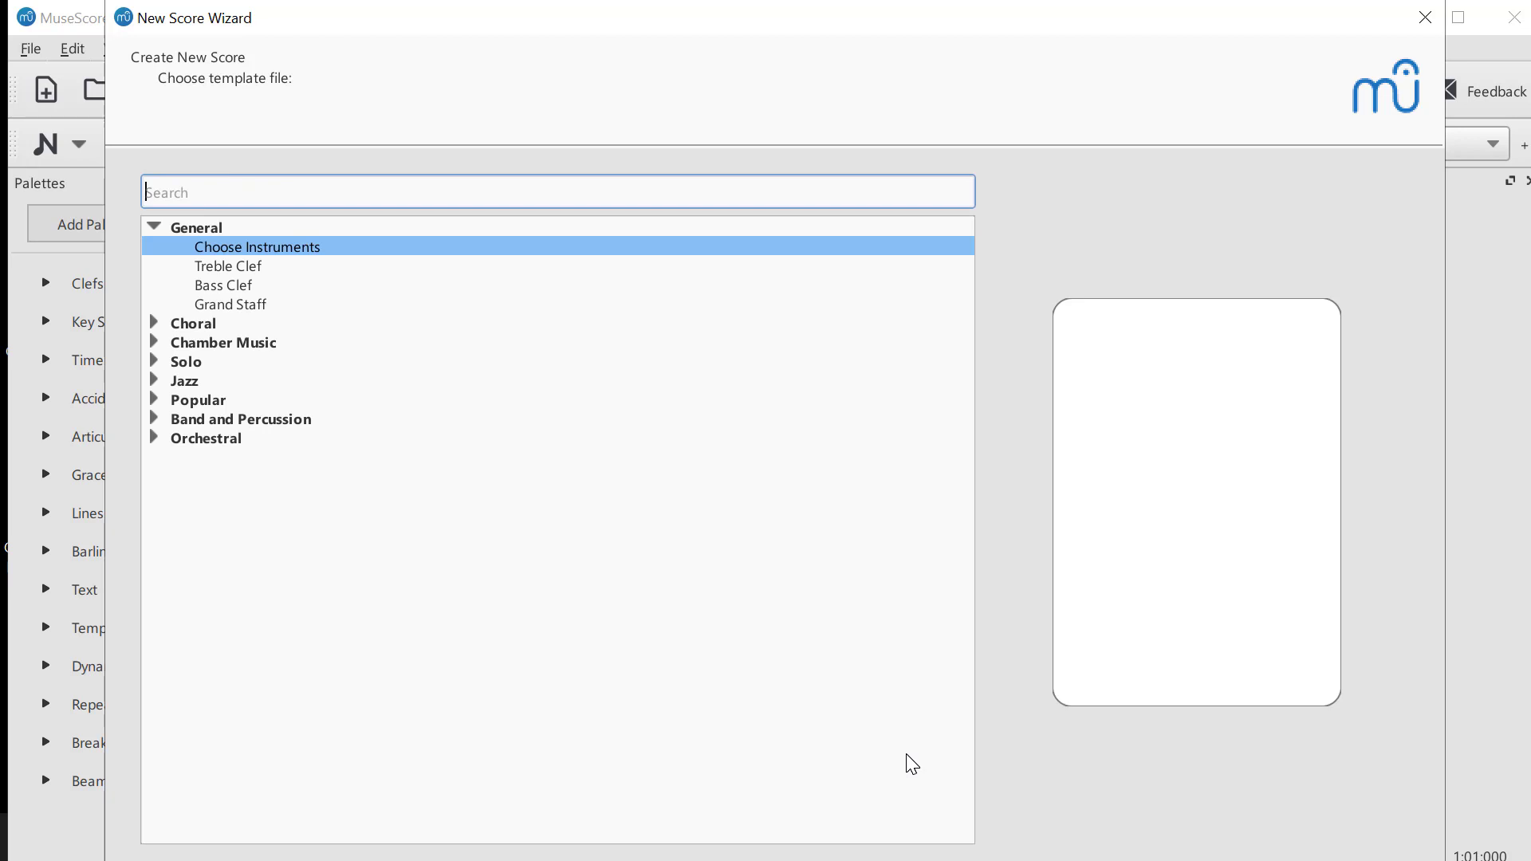
key("Tab")
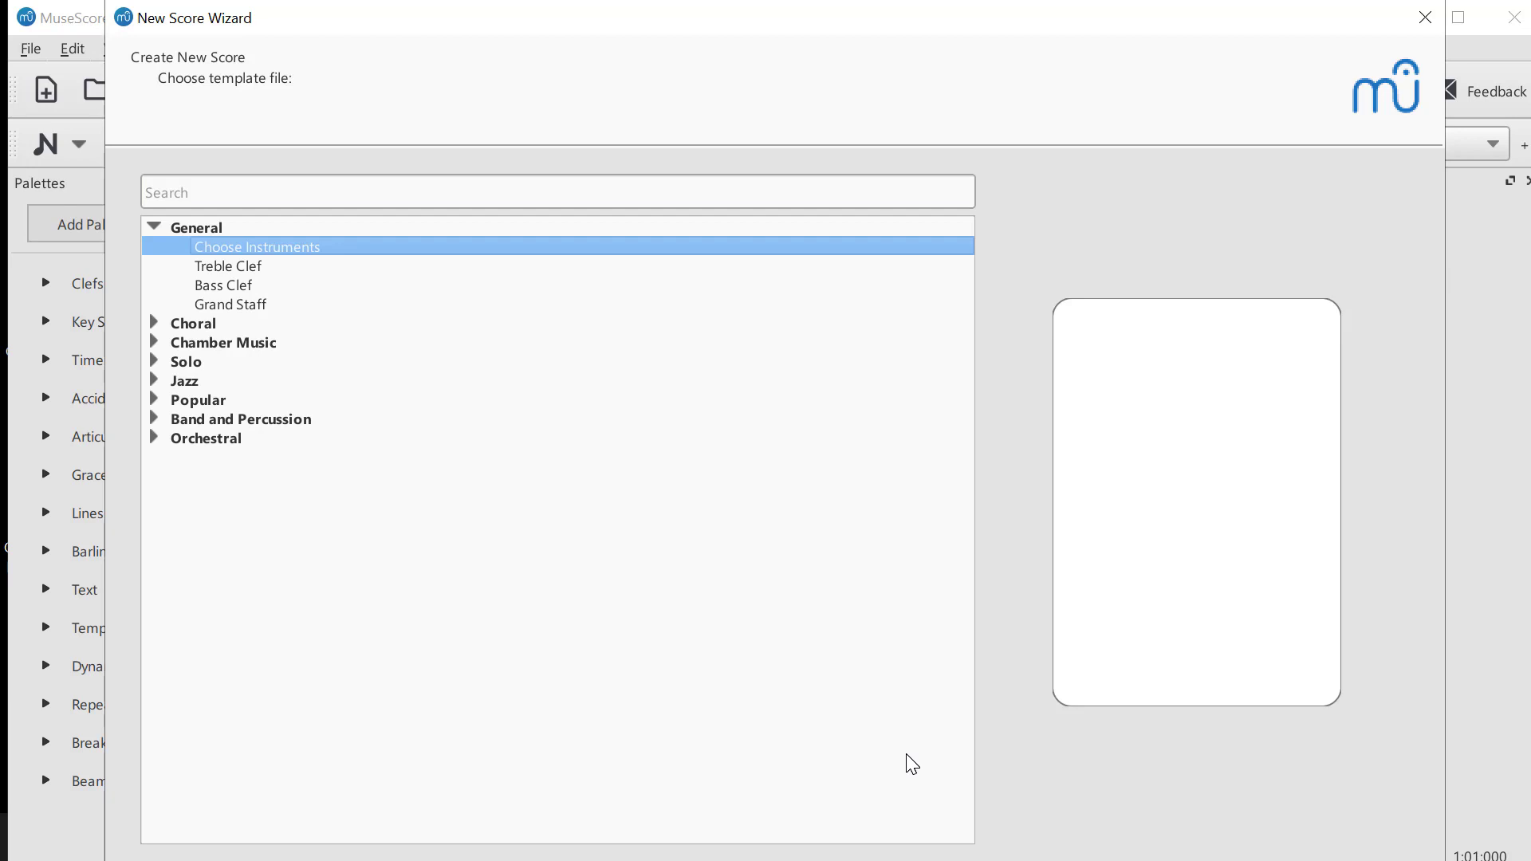
key("Down")
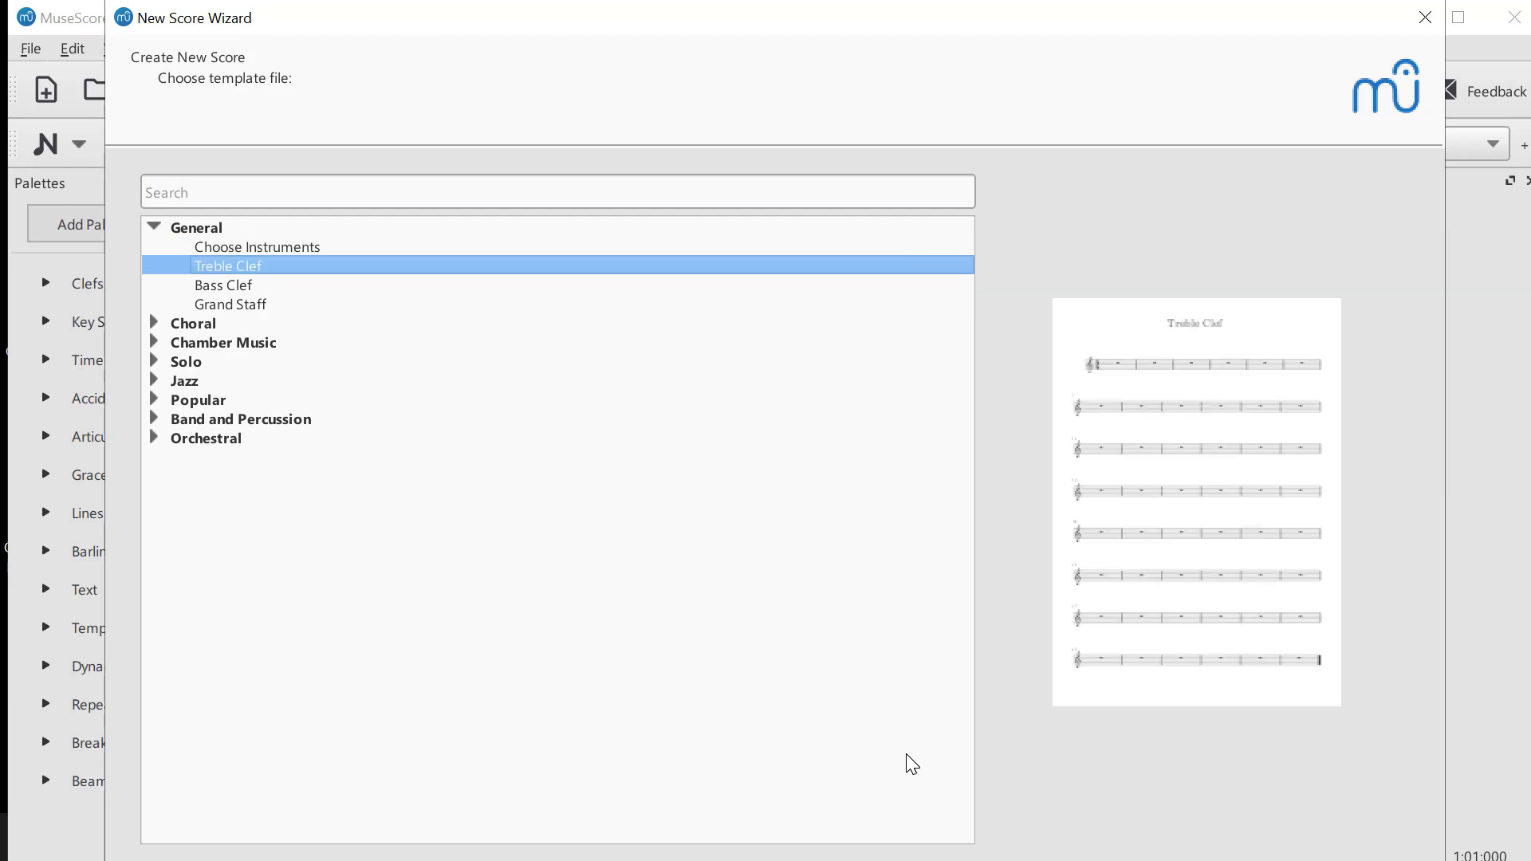
key("Return")
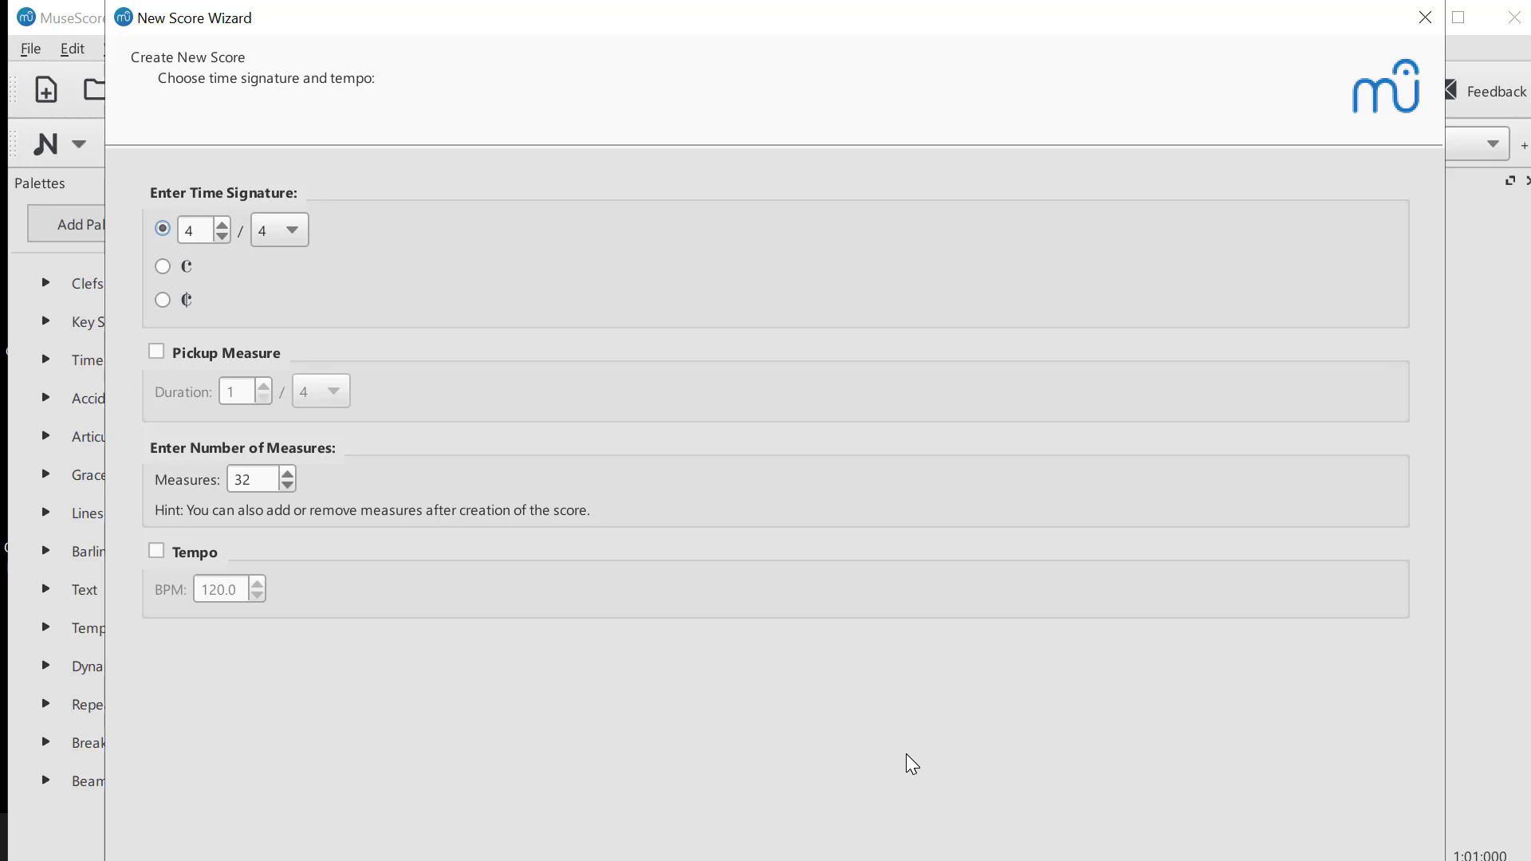
key("Return")
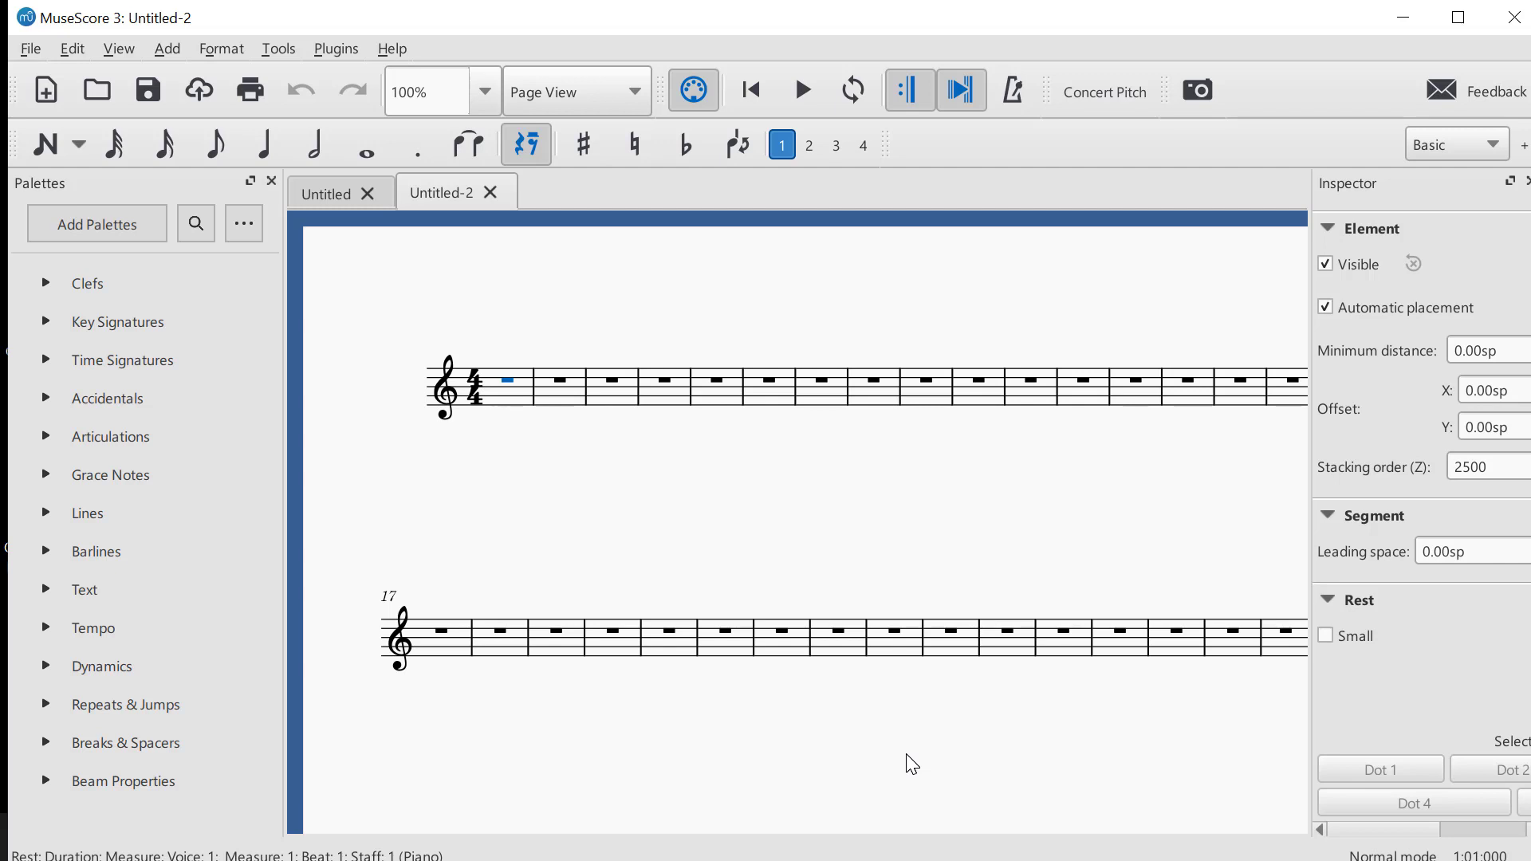
key("6")
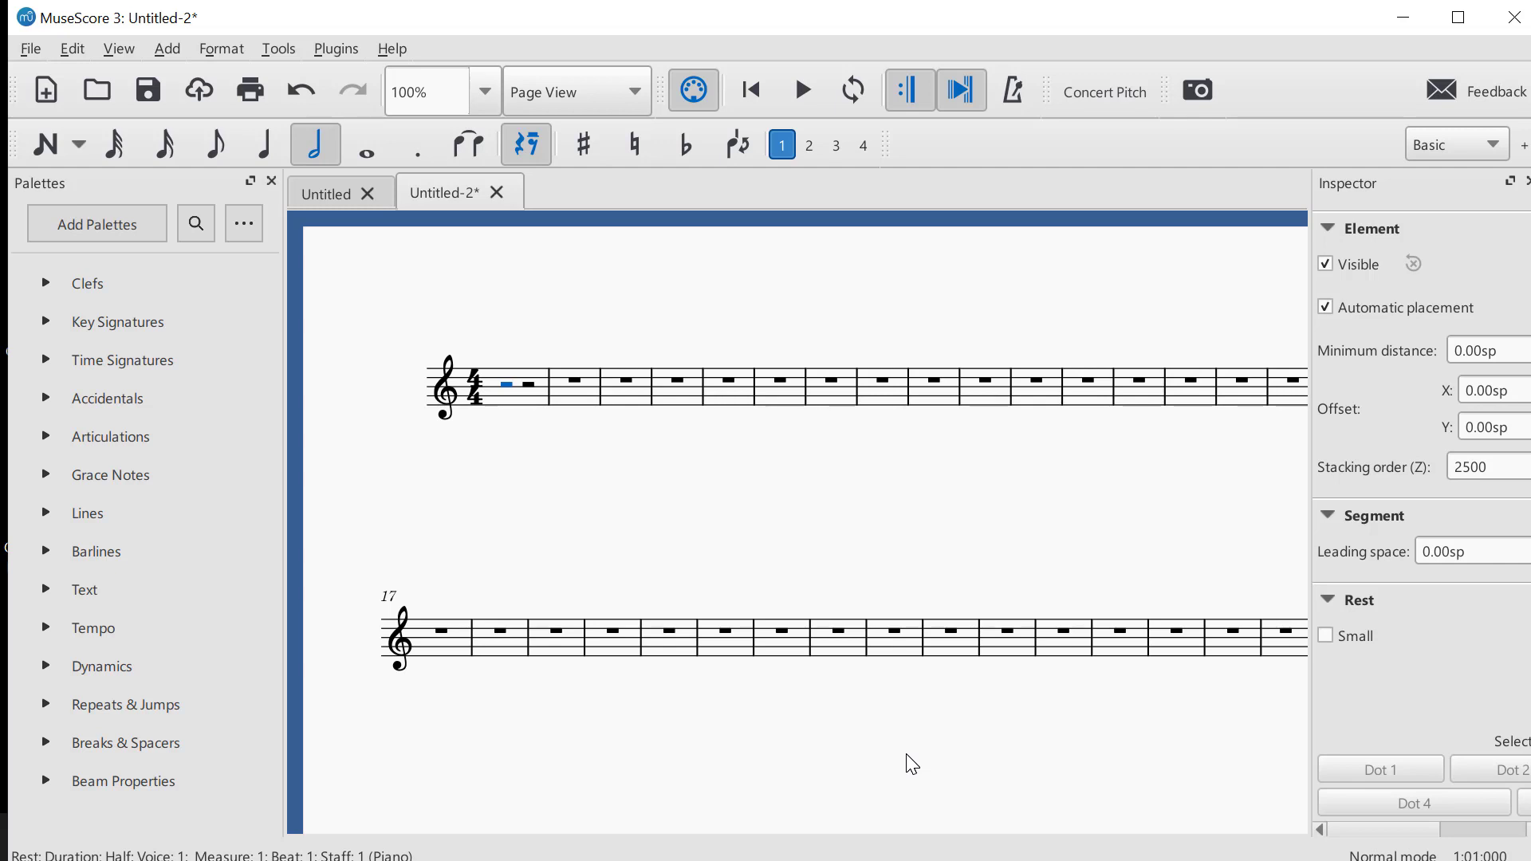
key("n")
key("c")
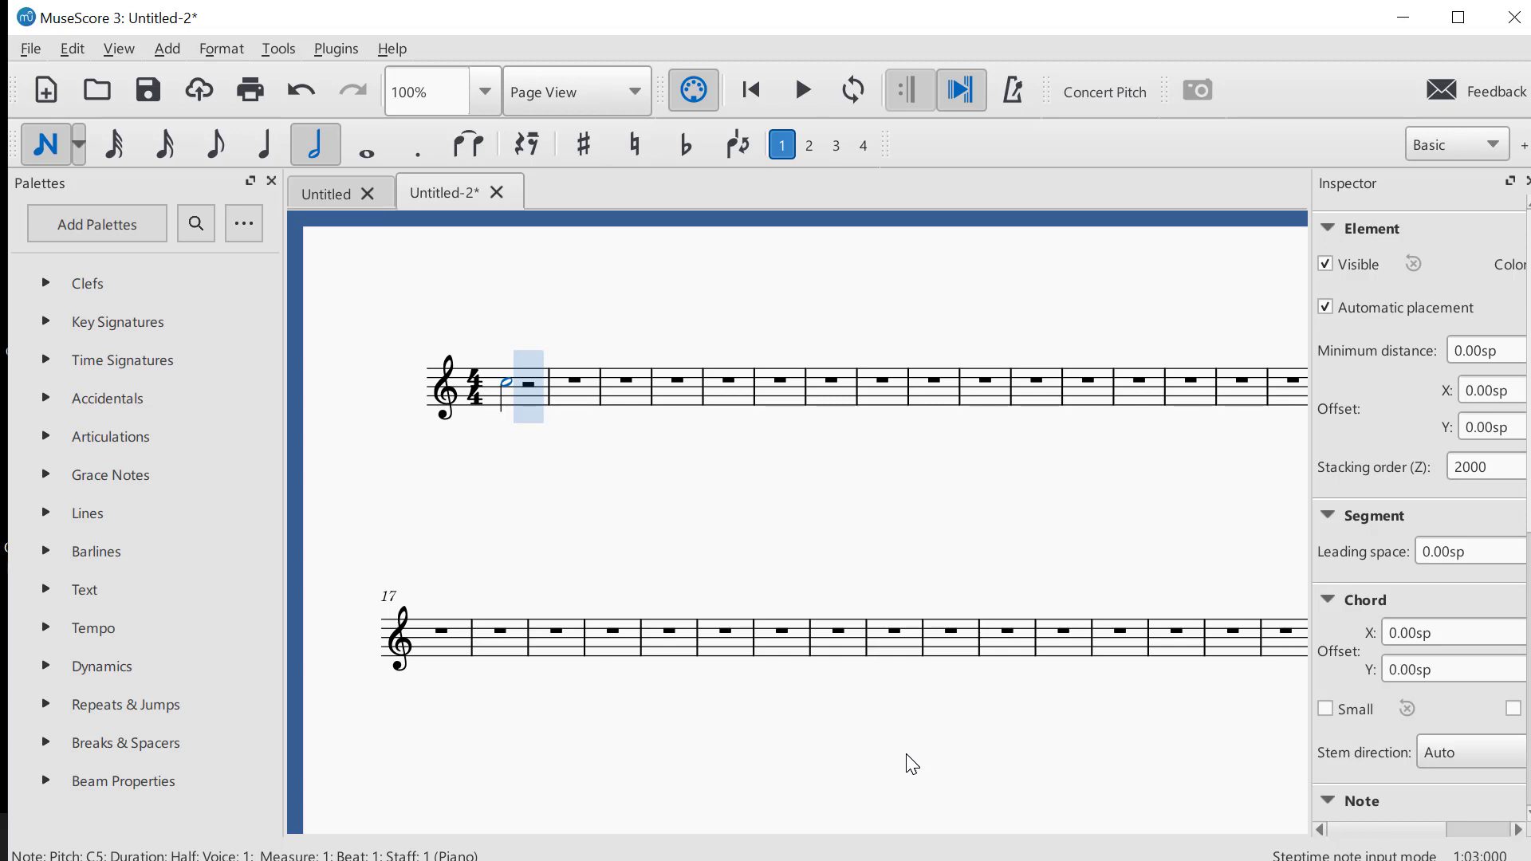
key("ctrl+z")
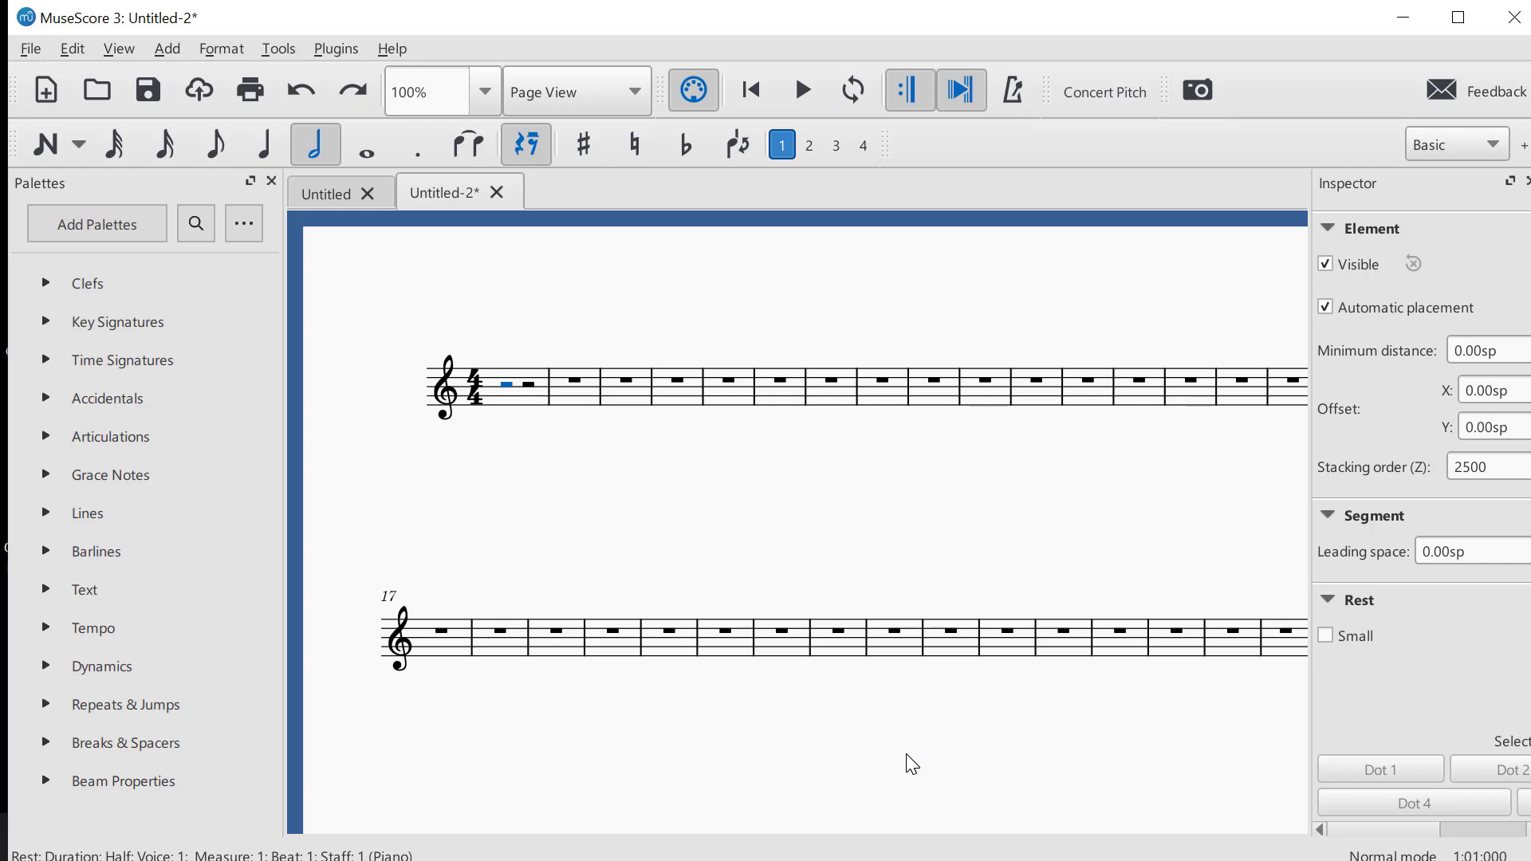
Fill measure 1 with the quarter notes C, D, E and C
key("5")
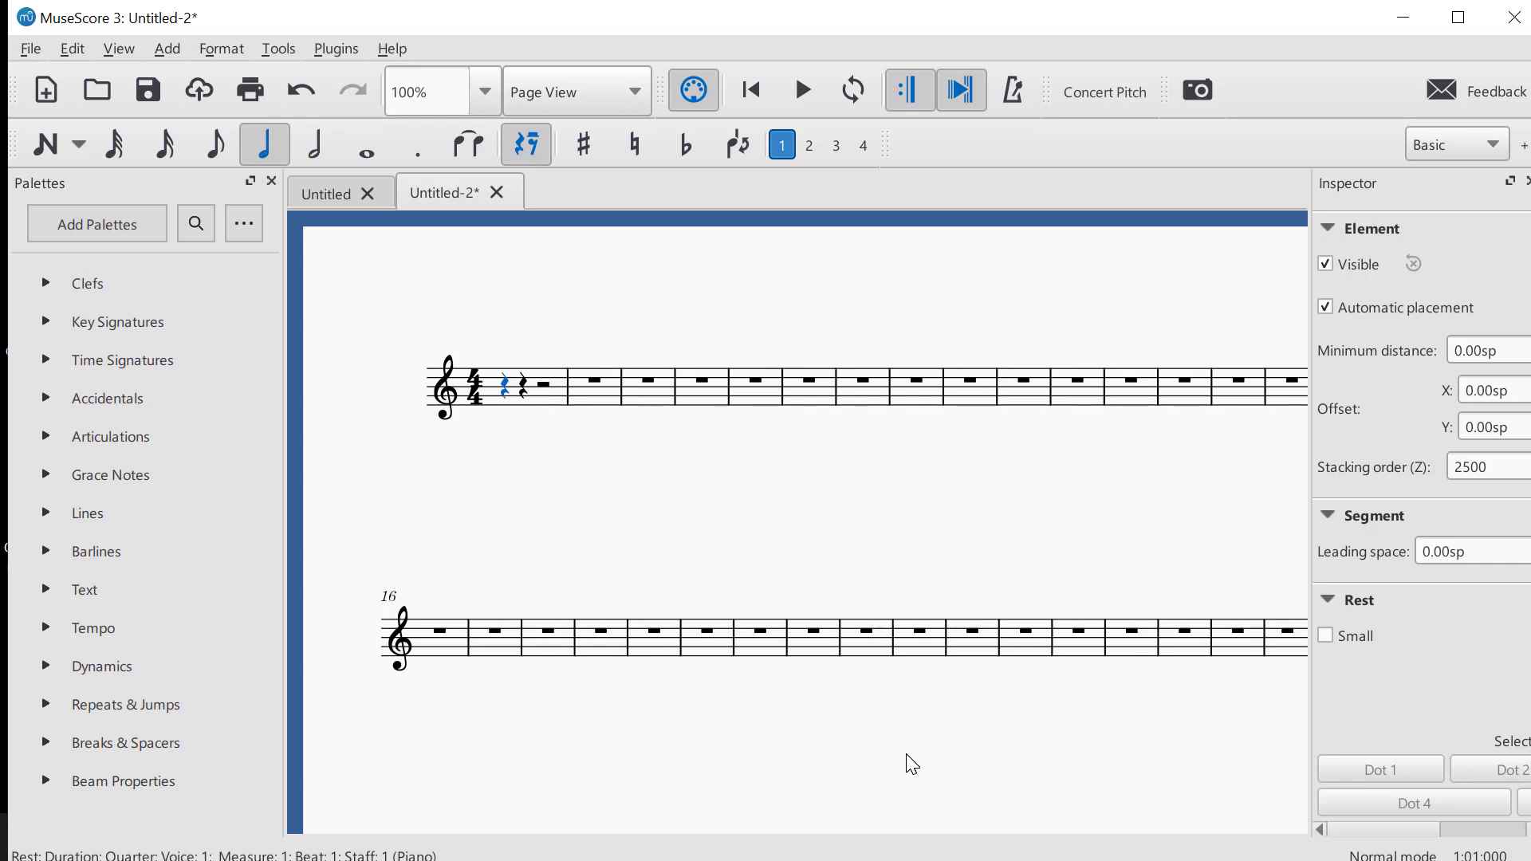
key("n")
key("c")
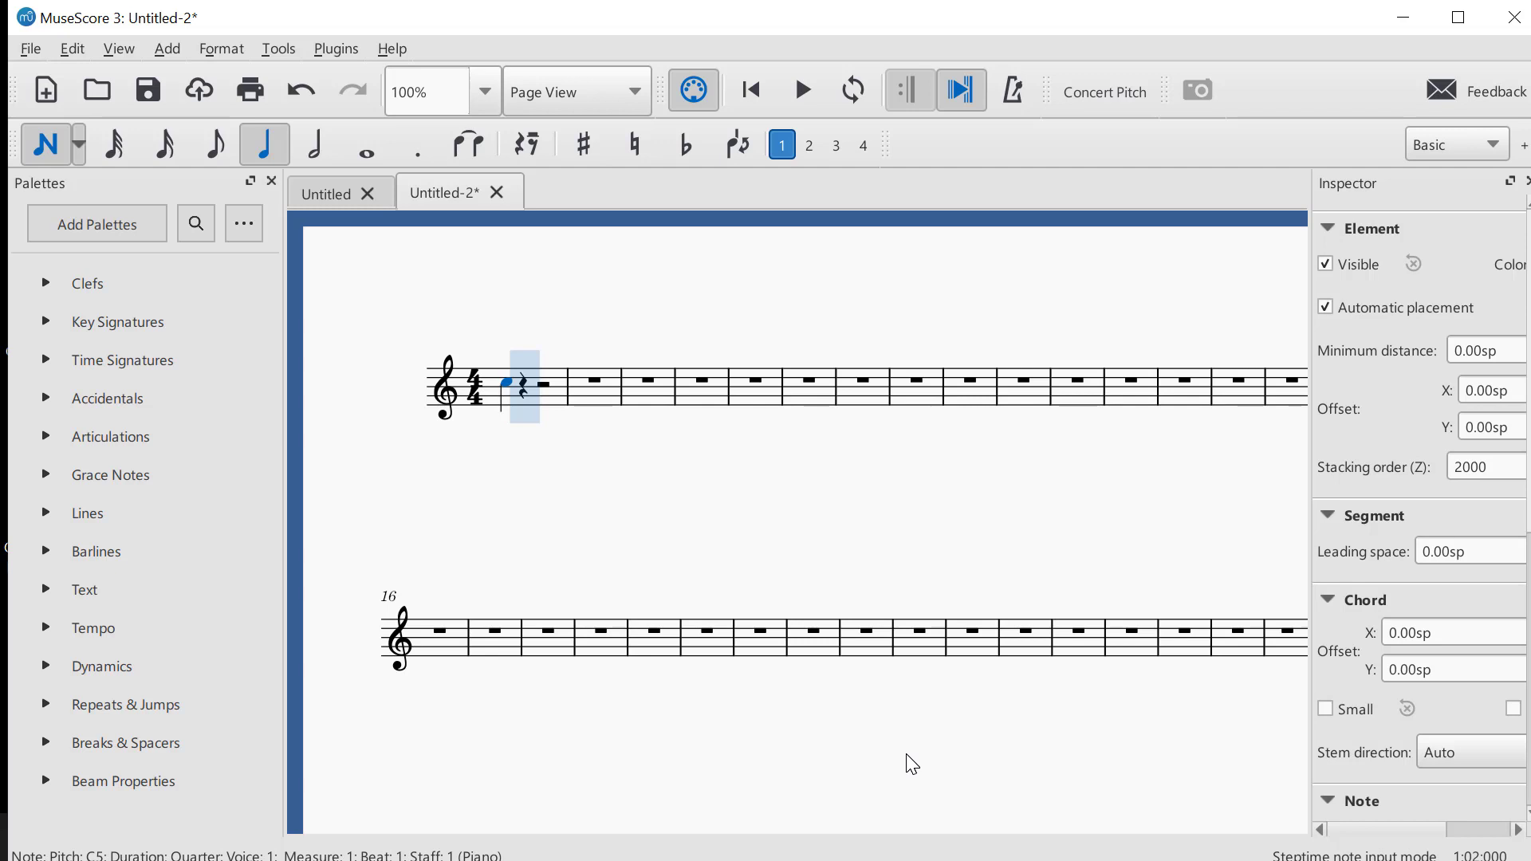
key("d")
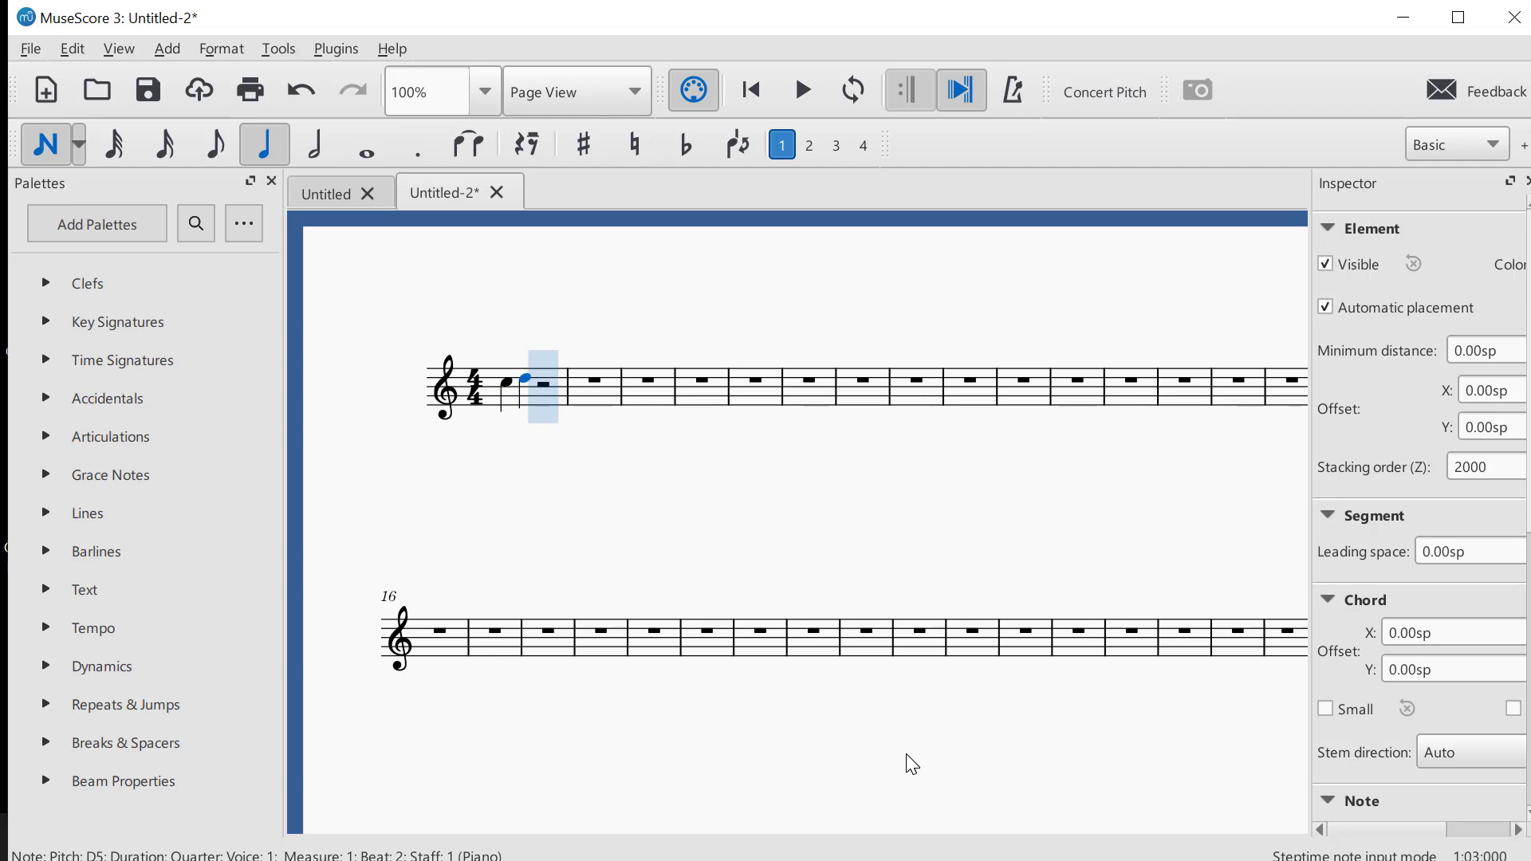
key("e")
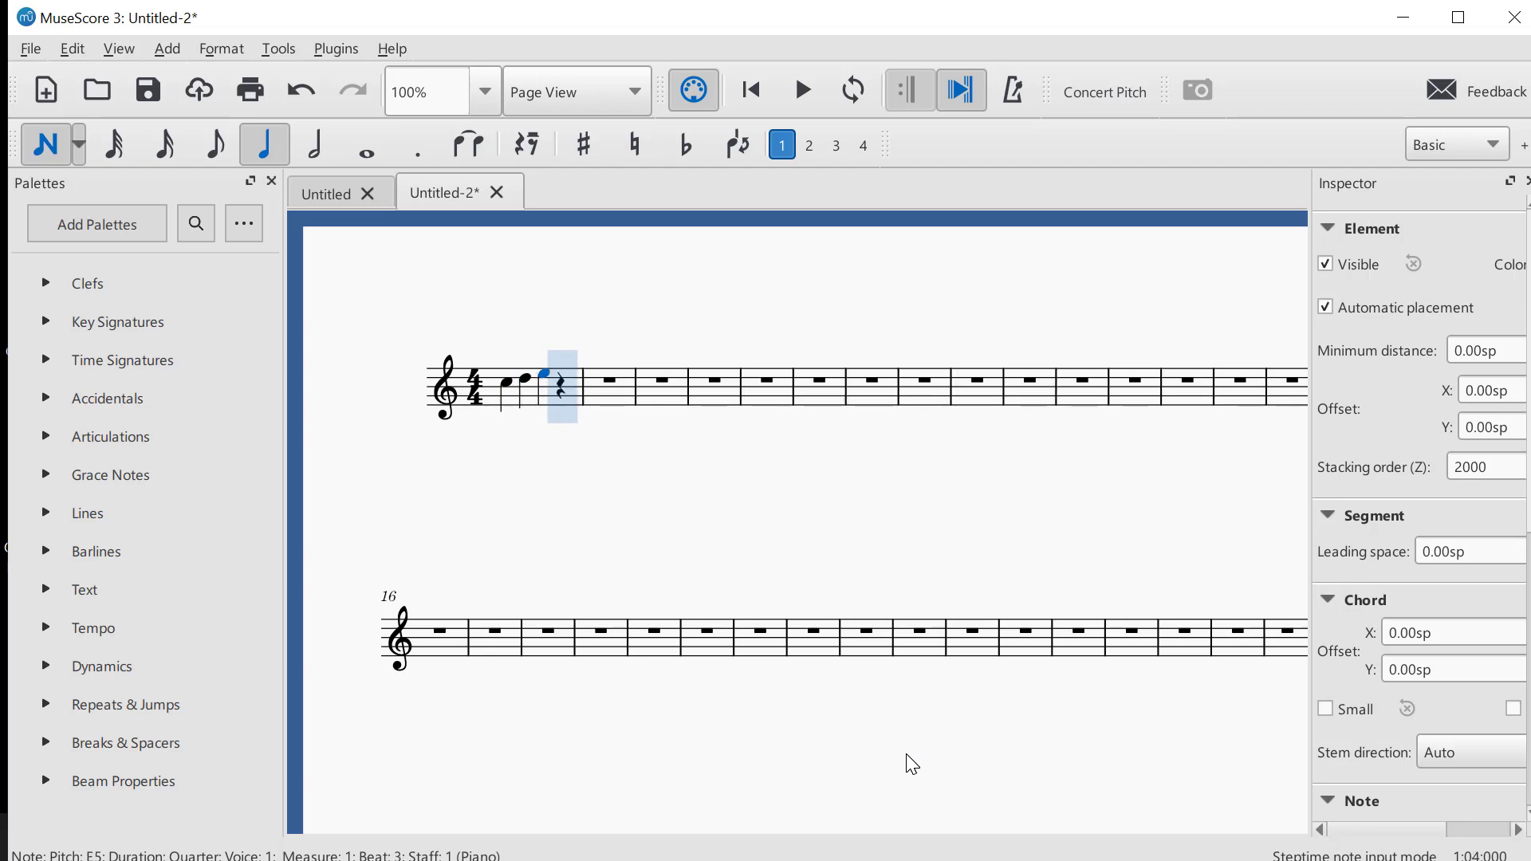
key("c")
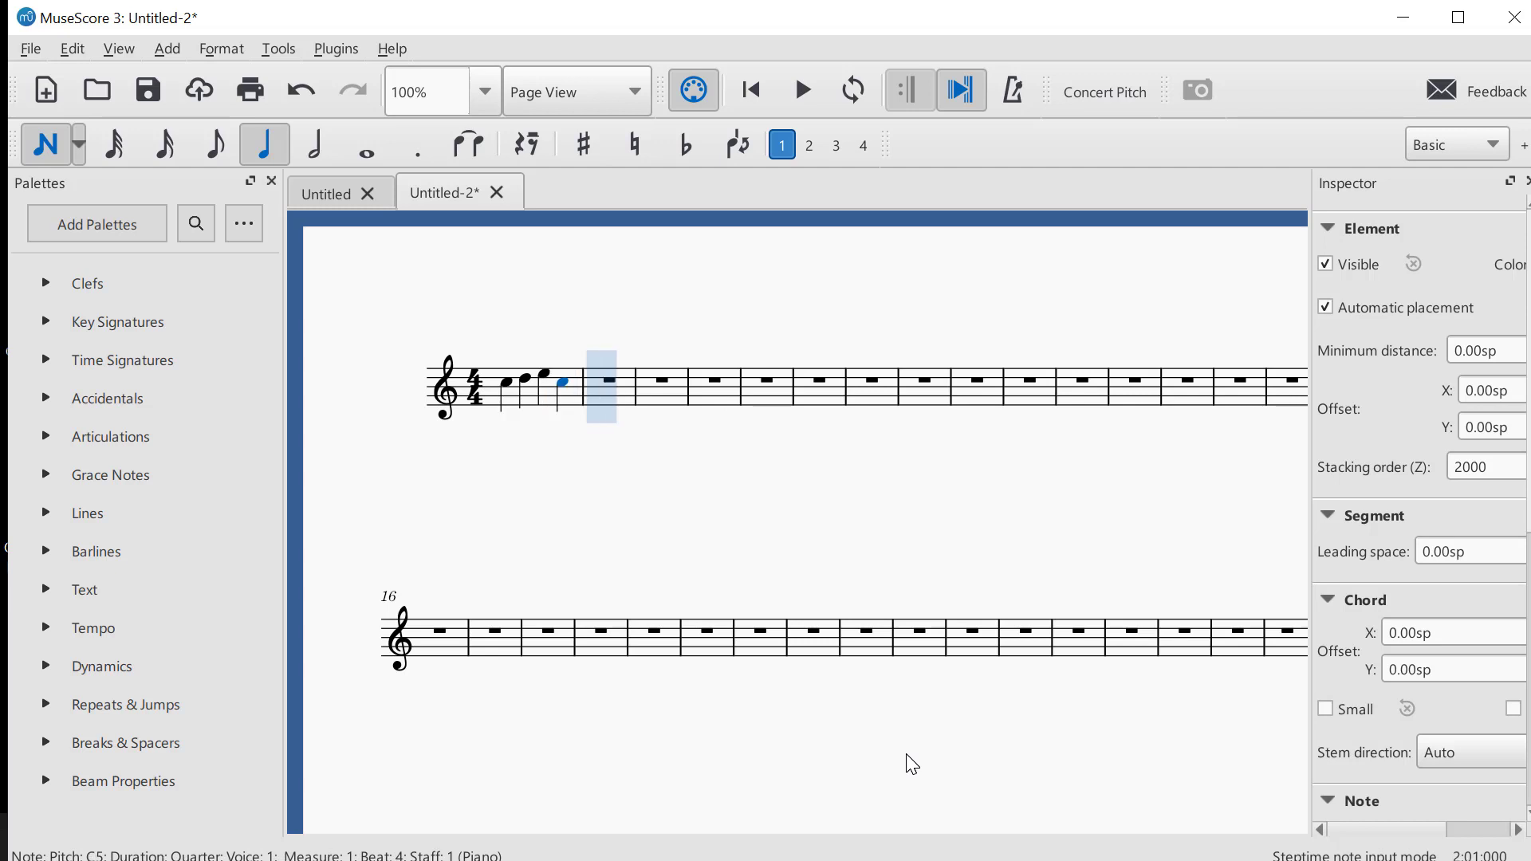
Enter the quarter notes C, D, E and C in measure 2
key("c")
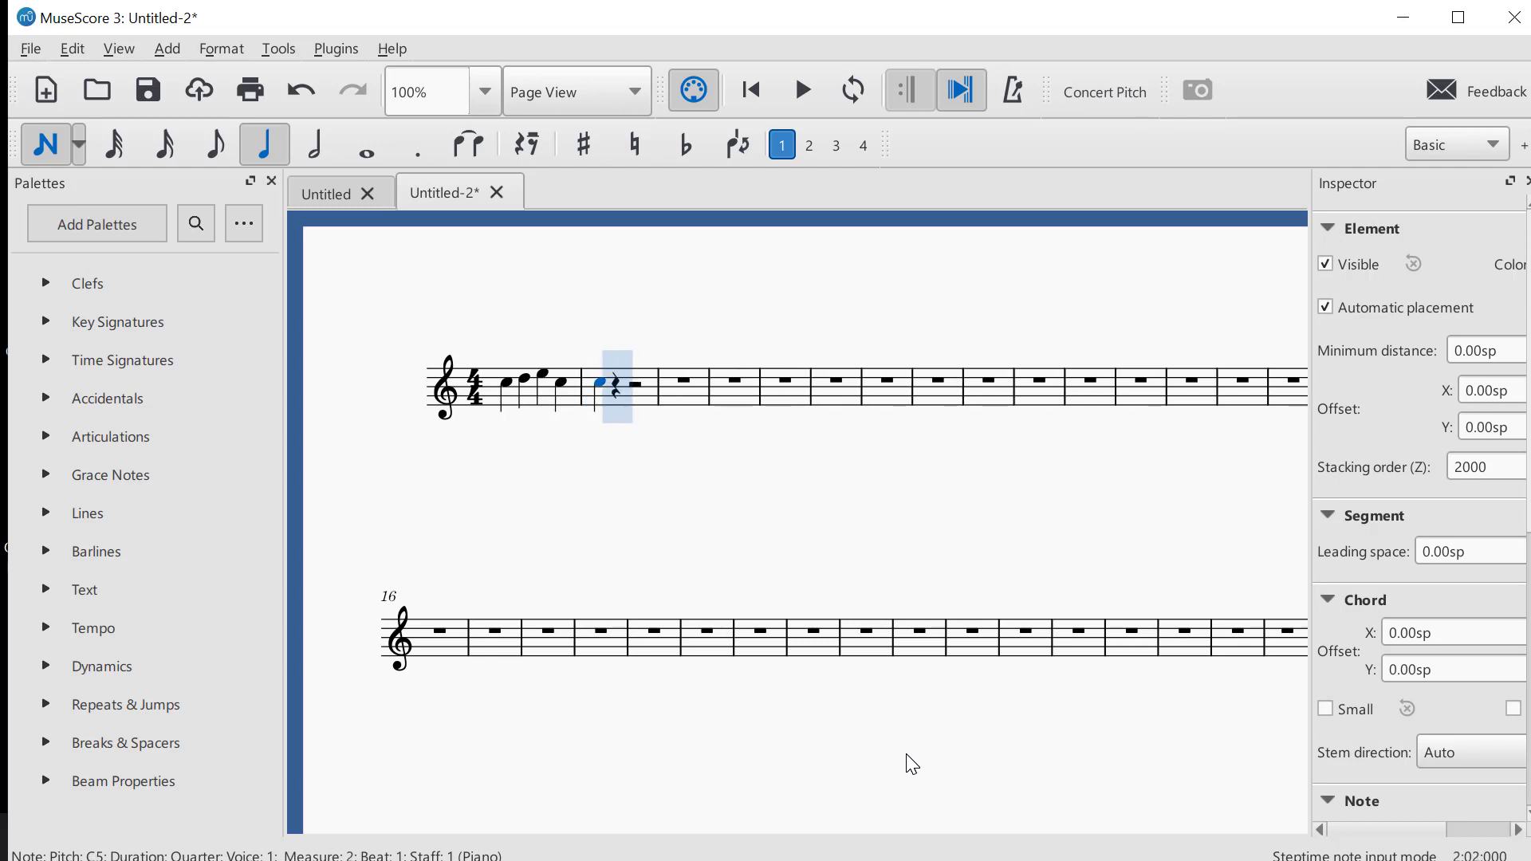
key("d")
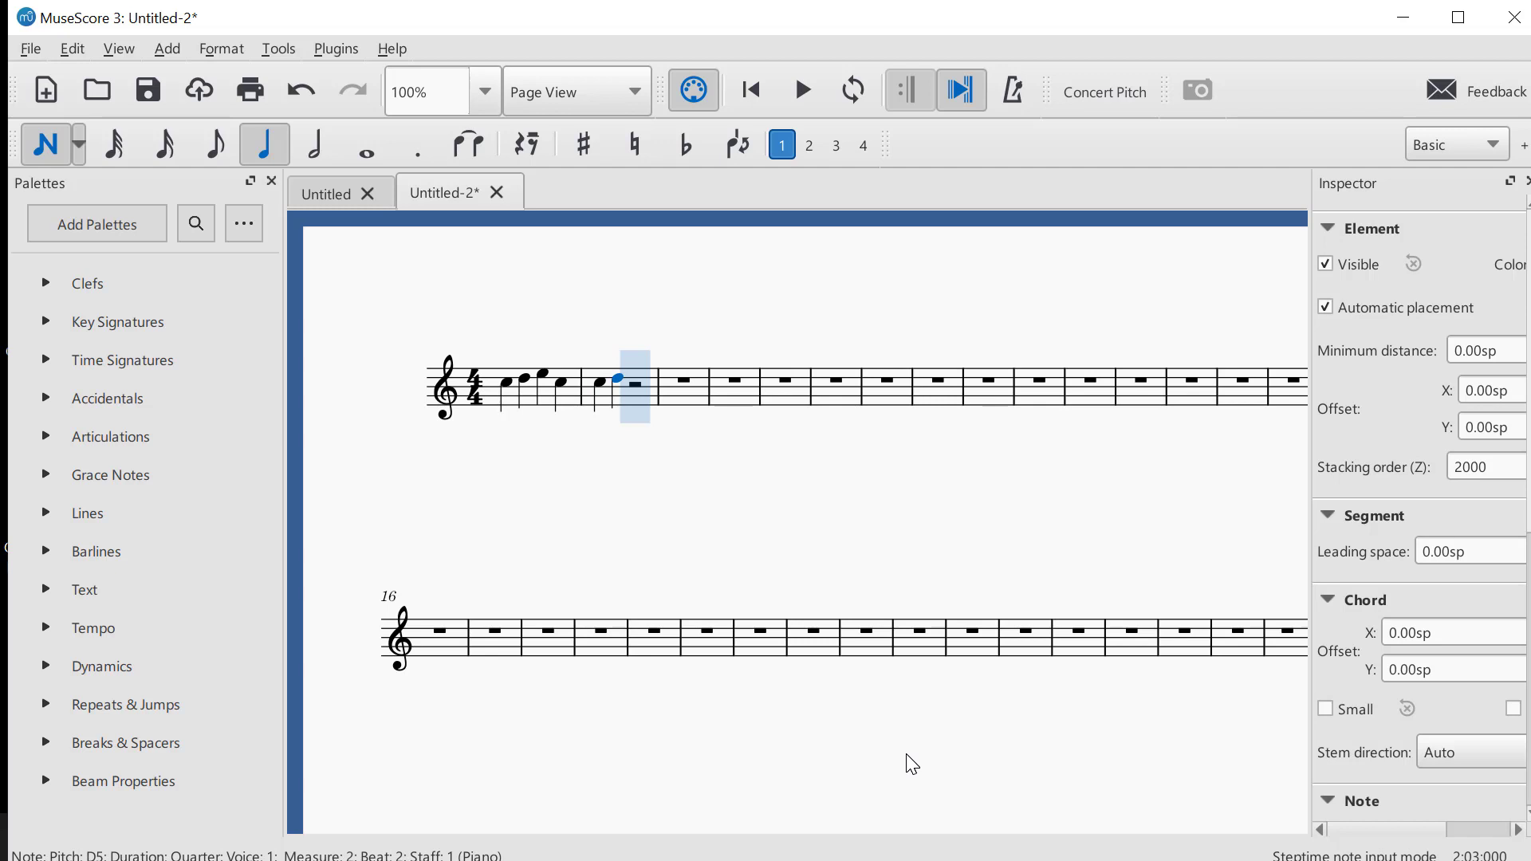
key("e")
key("c")
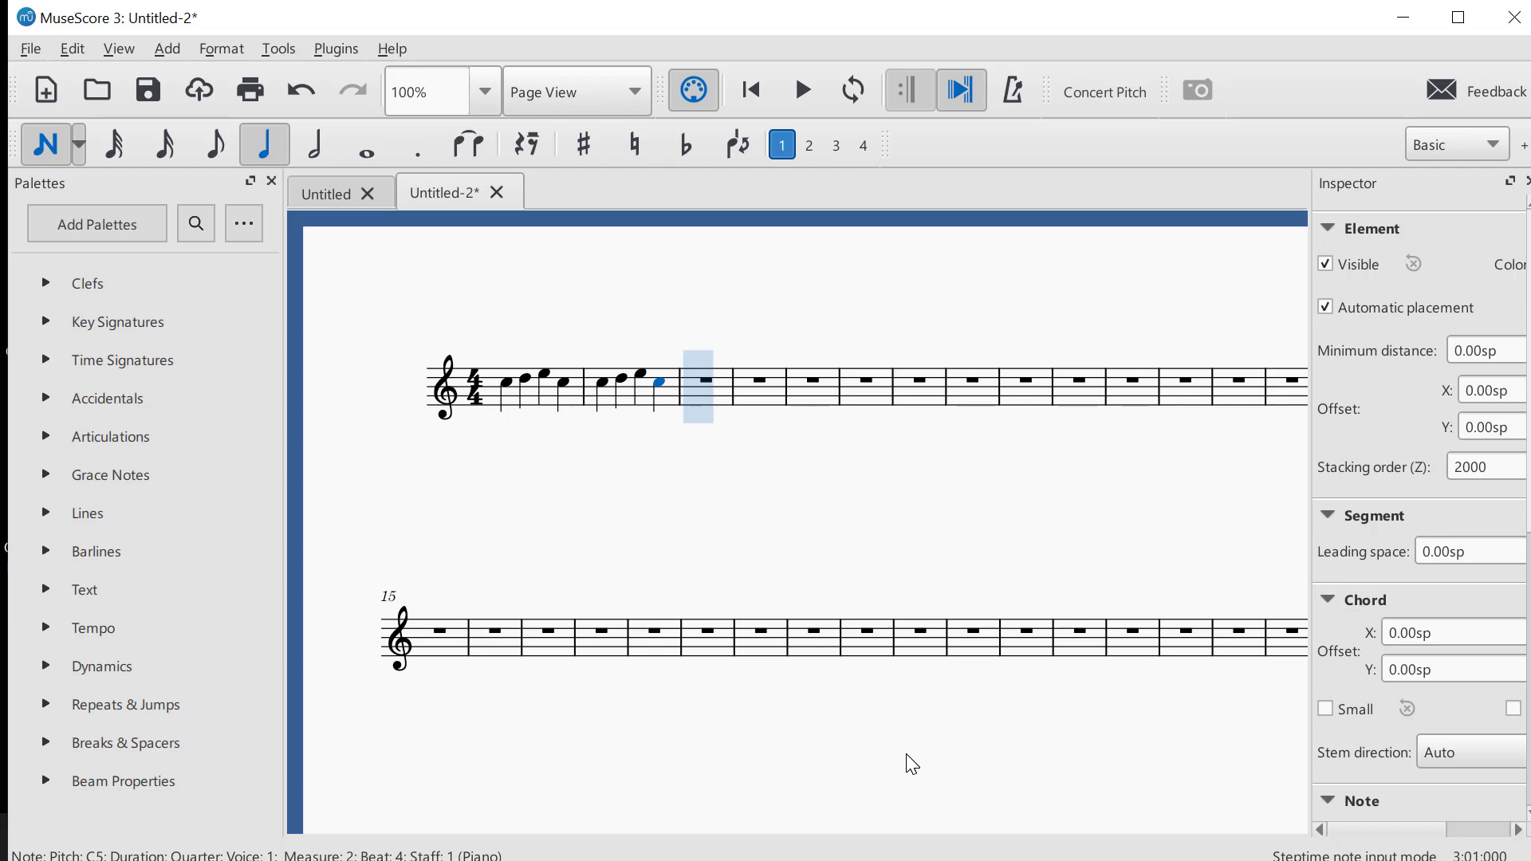
Go back to the first note and step through the entered notes one by one to the last note of measure 2
key("Left")
key("Left")
key("Left")
key("Left")
key("Left")
key("Left")
key("Left")
key("Left")
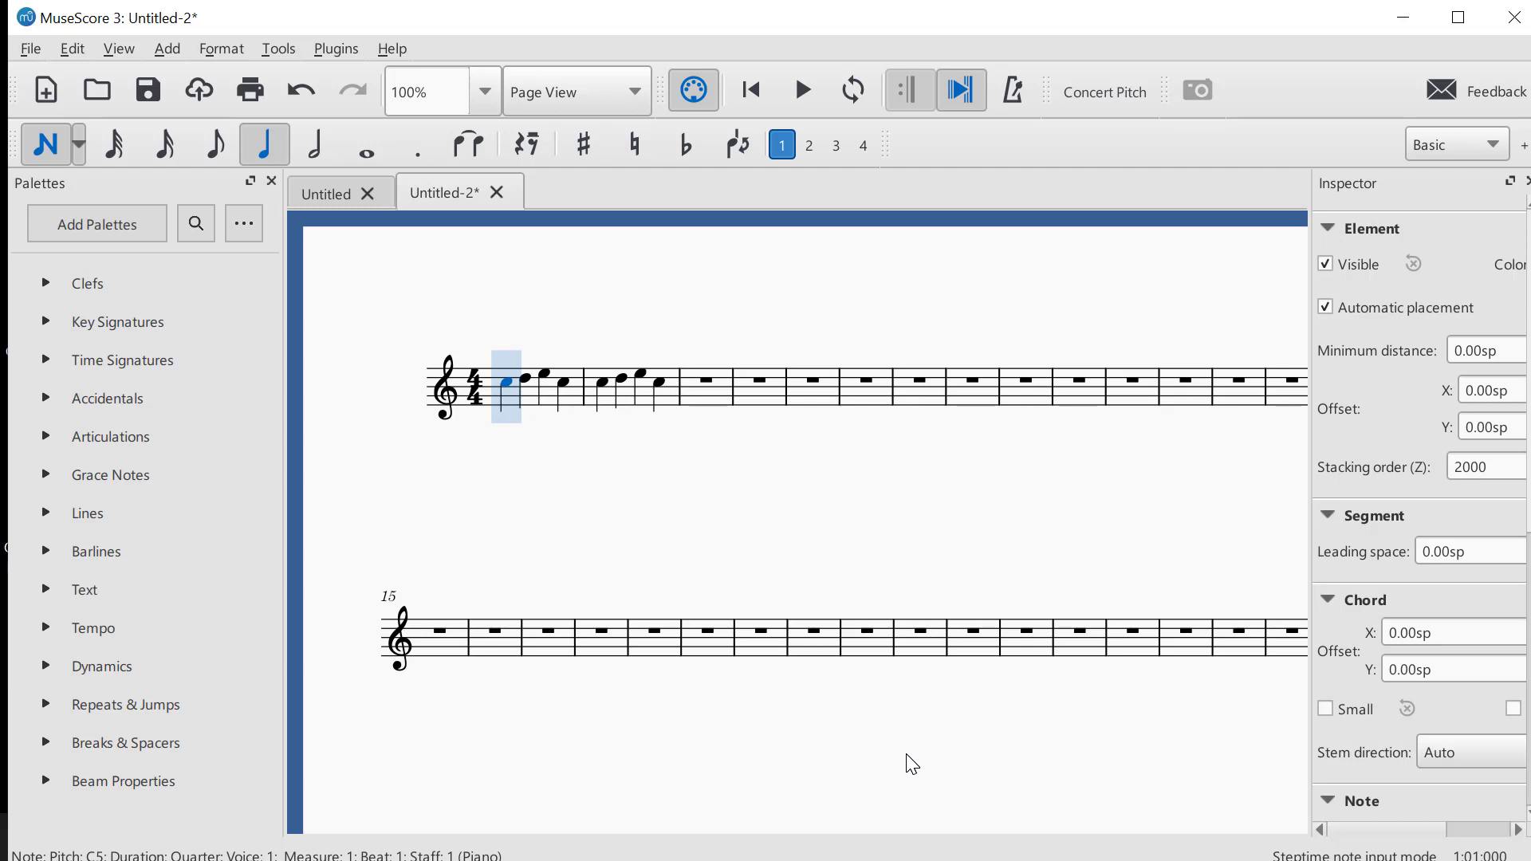
key("Right")
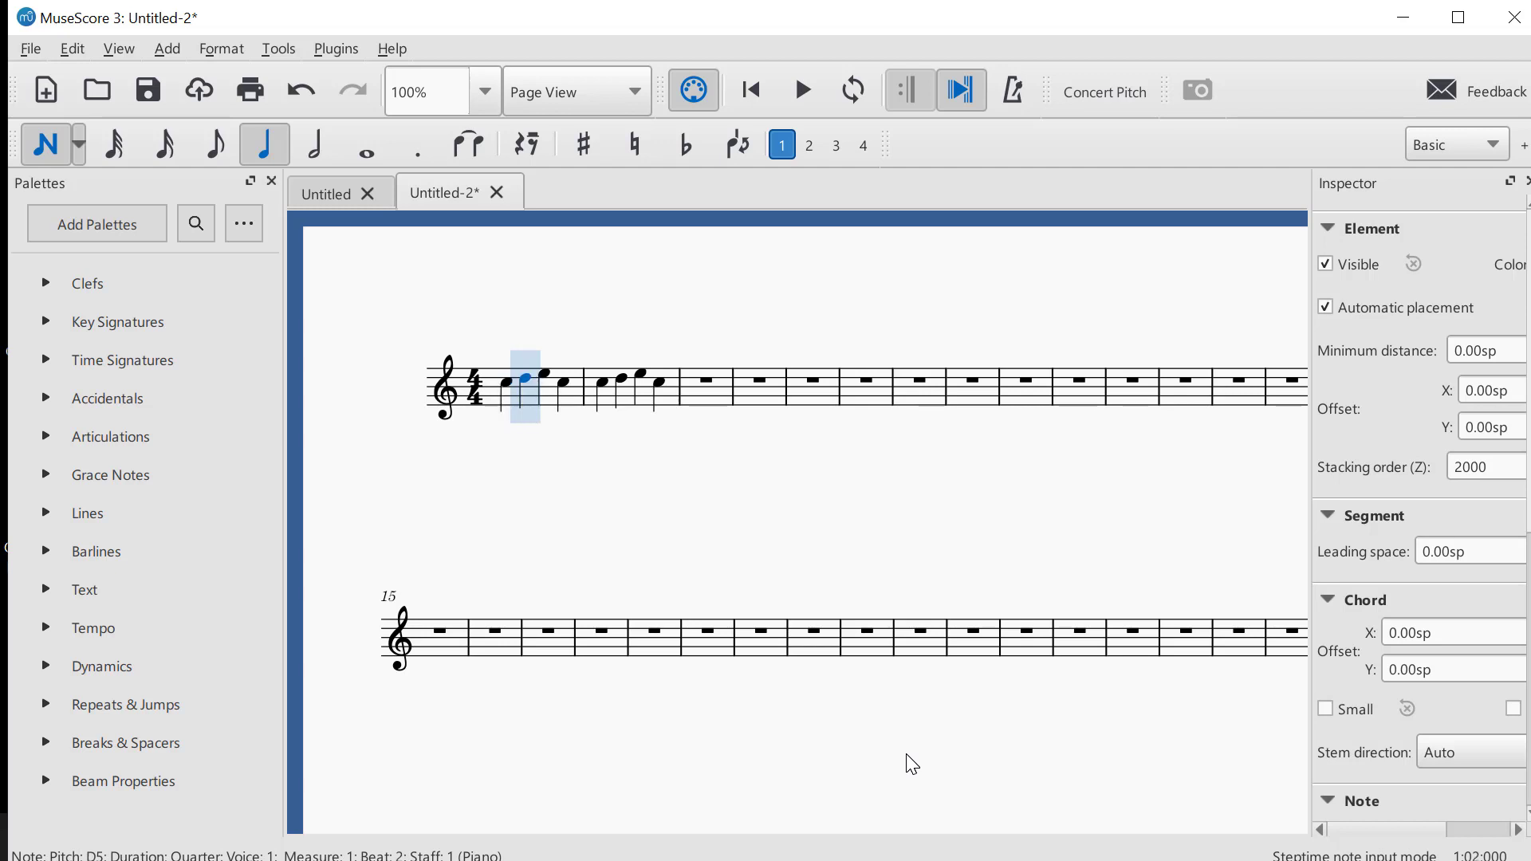
key("Right")
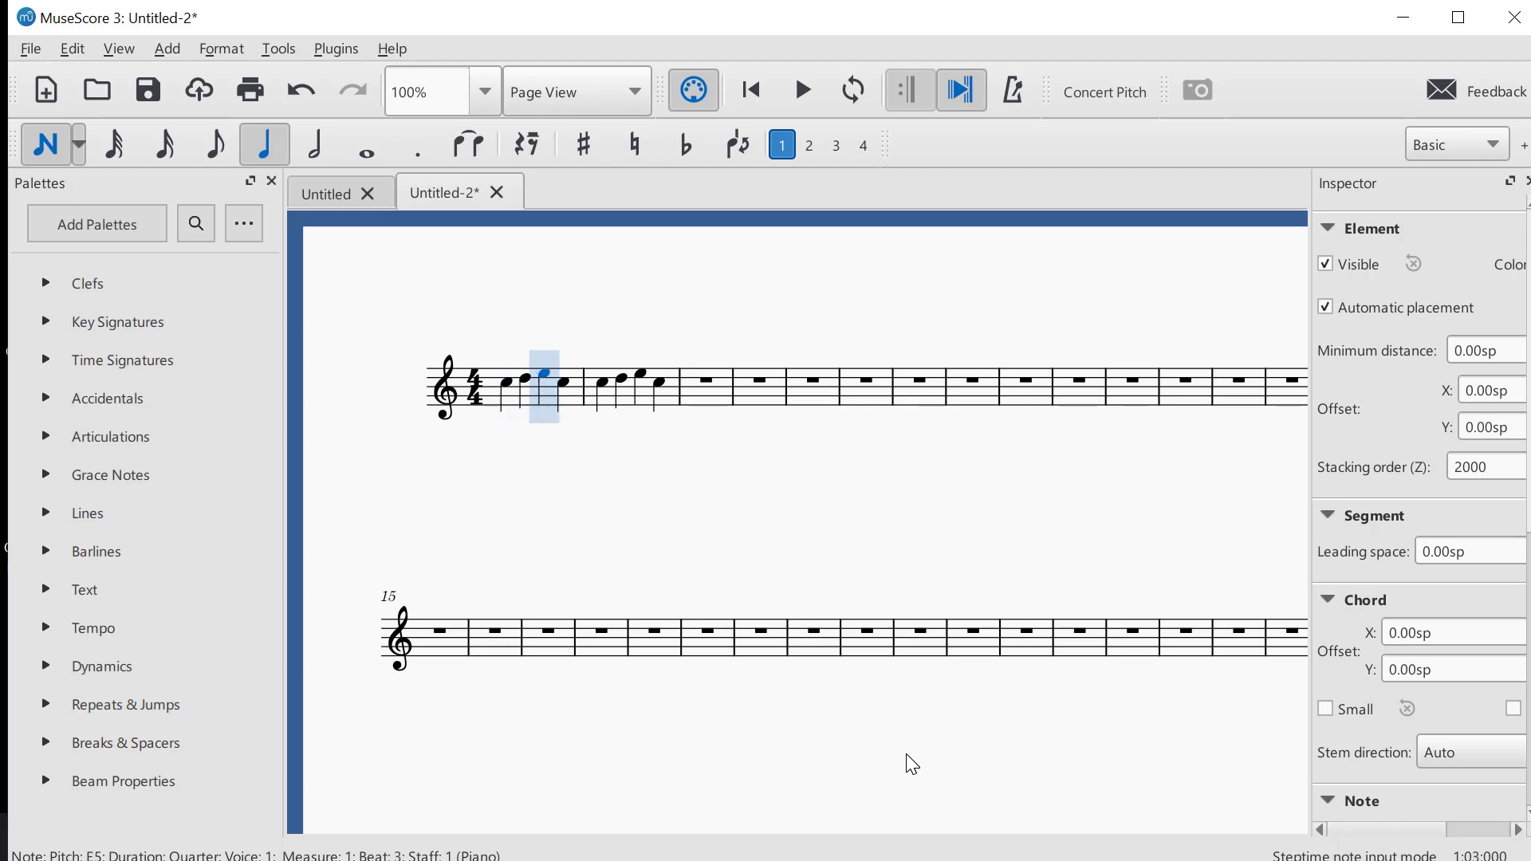
key("Right")
key("Right")
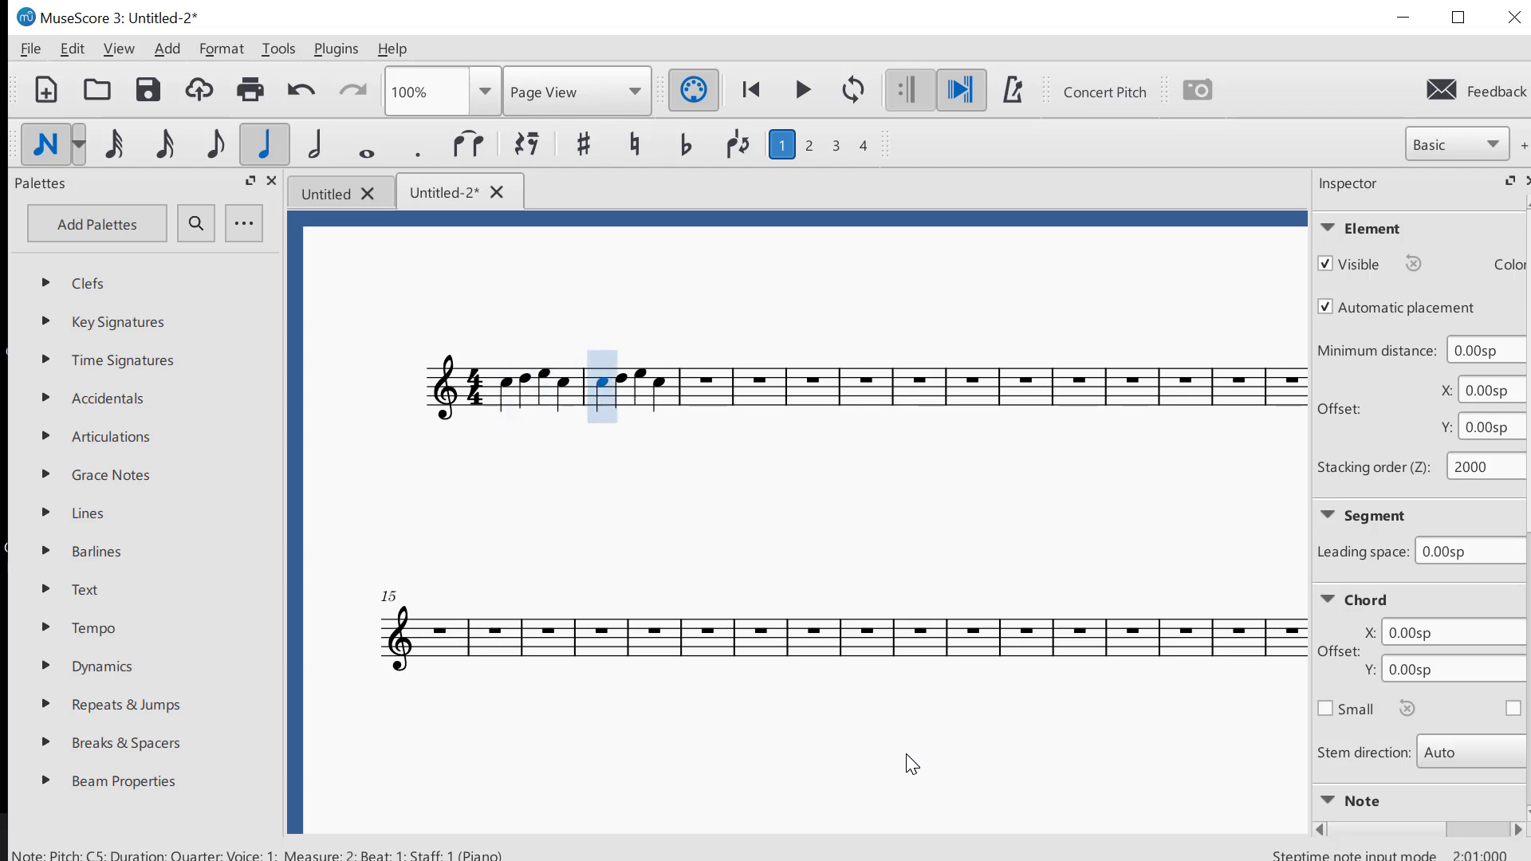
key("Right")
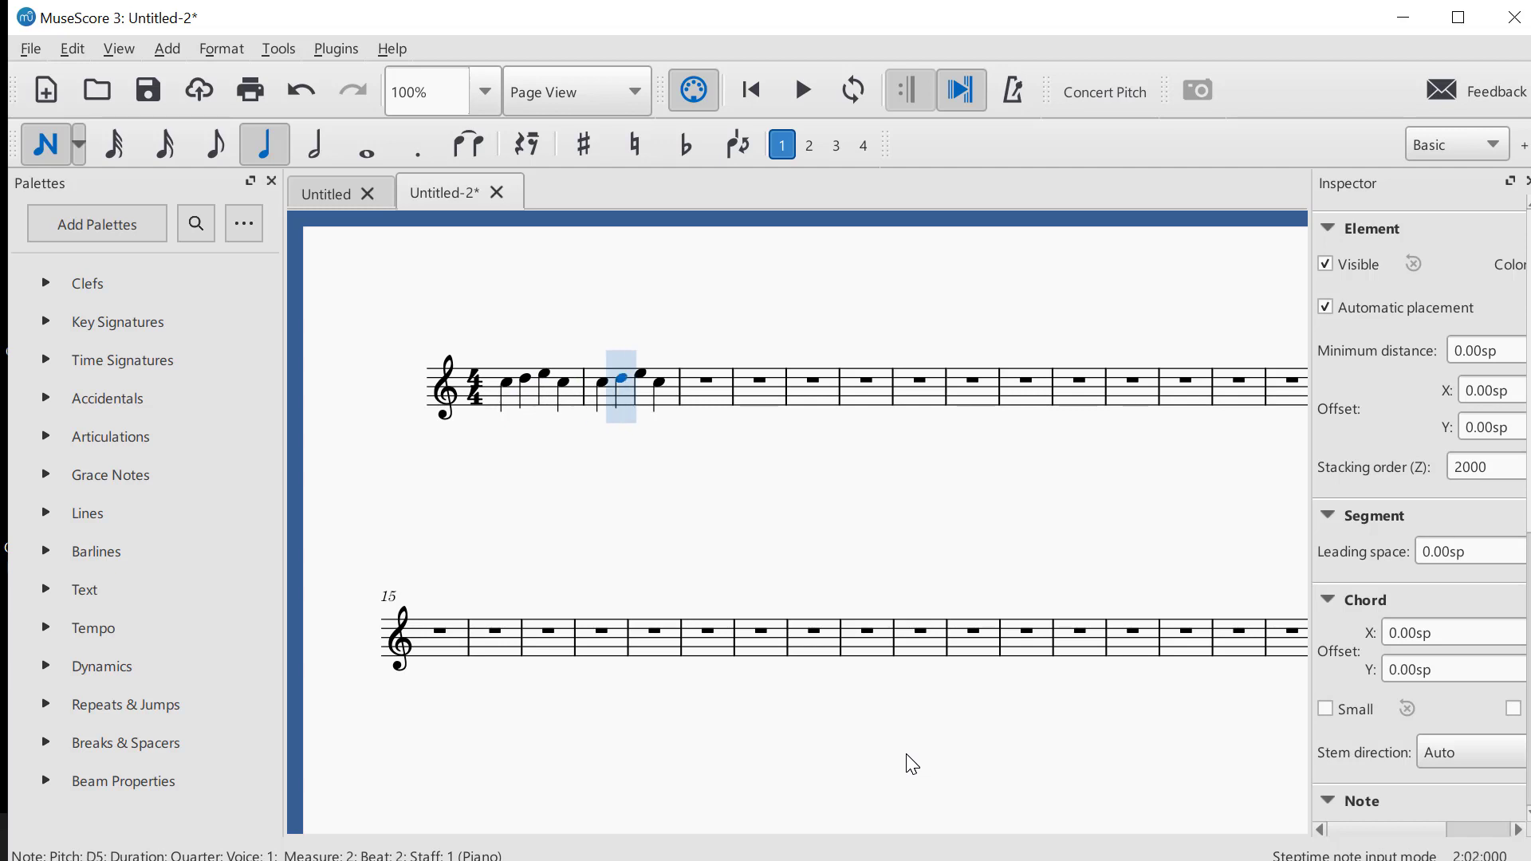
key("Right")
key("Right")
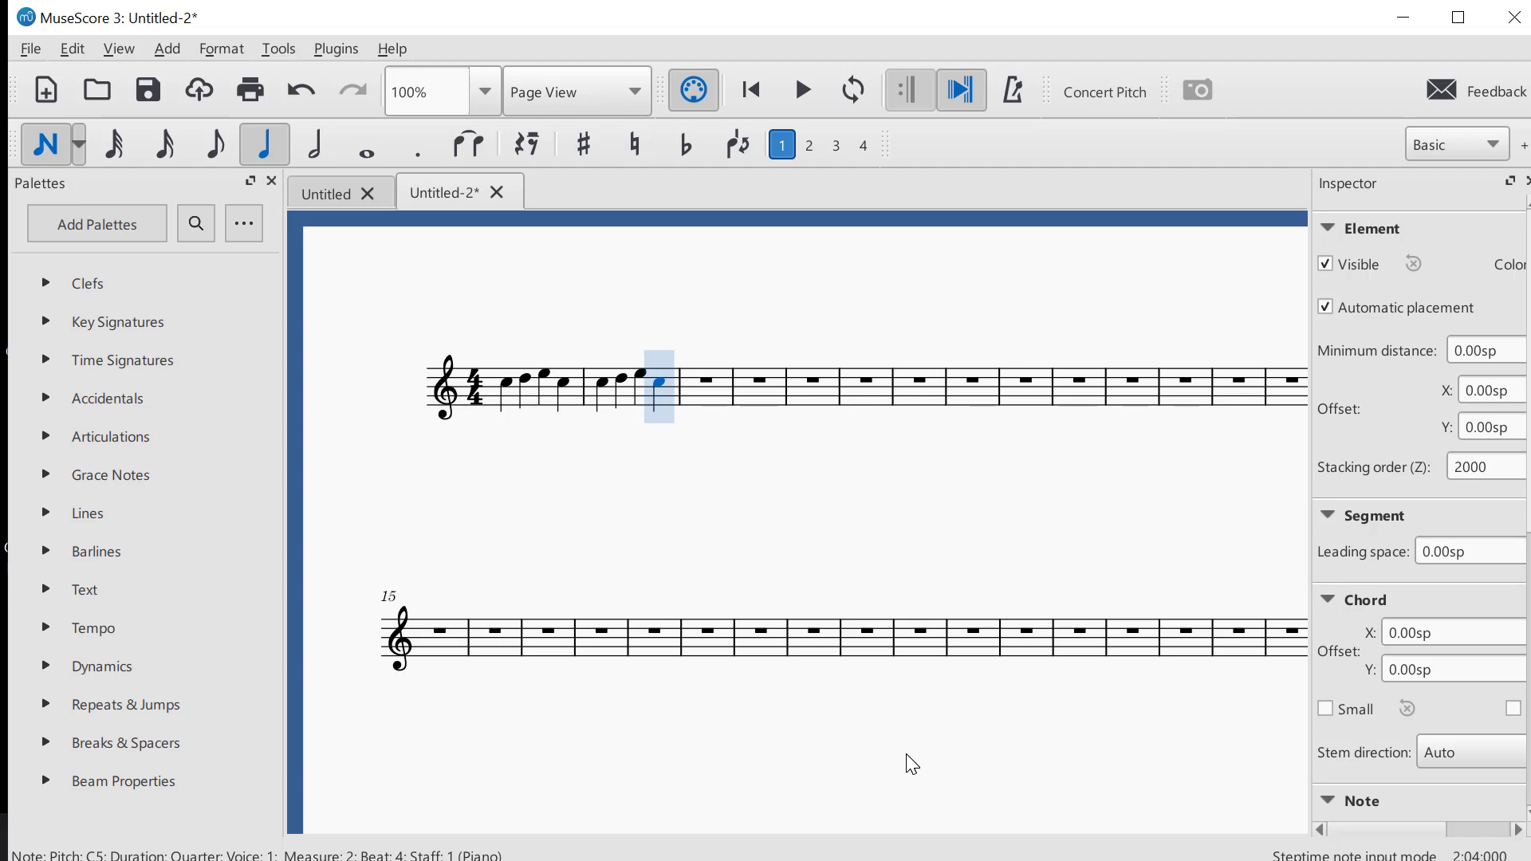
Play the melody back from the first note of measure 1 and stop the playback
key("ctrl+Left")
key("ctrl+Left")
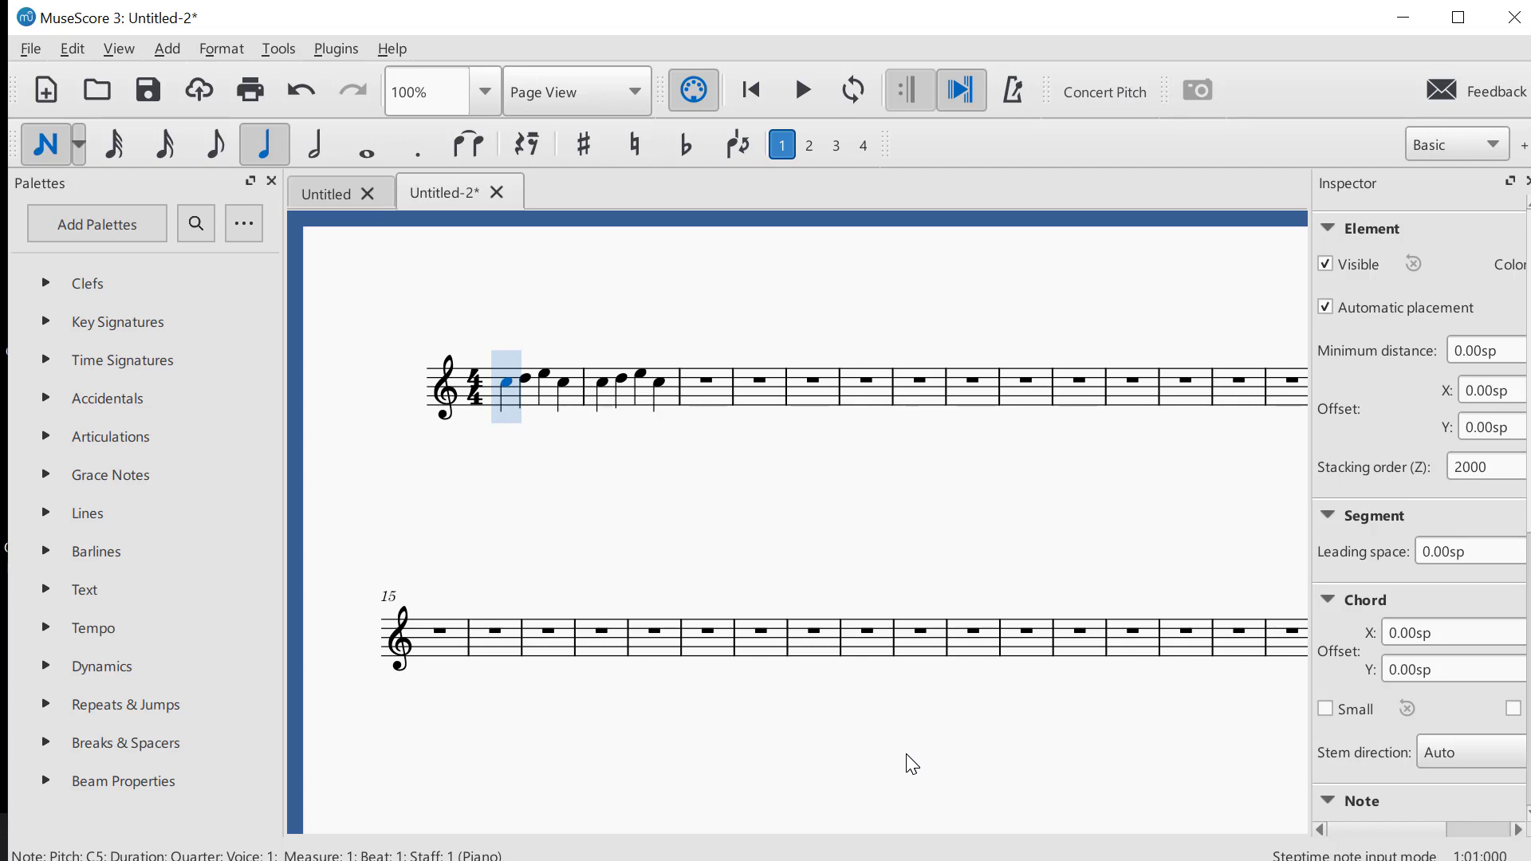
key("space")
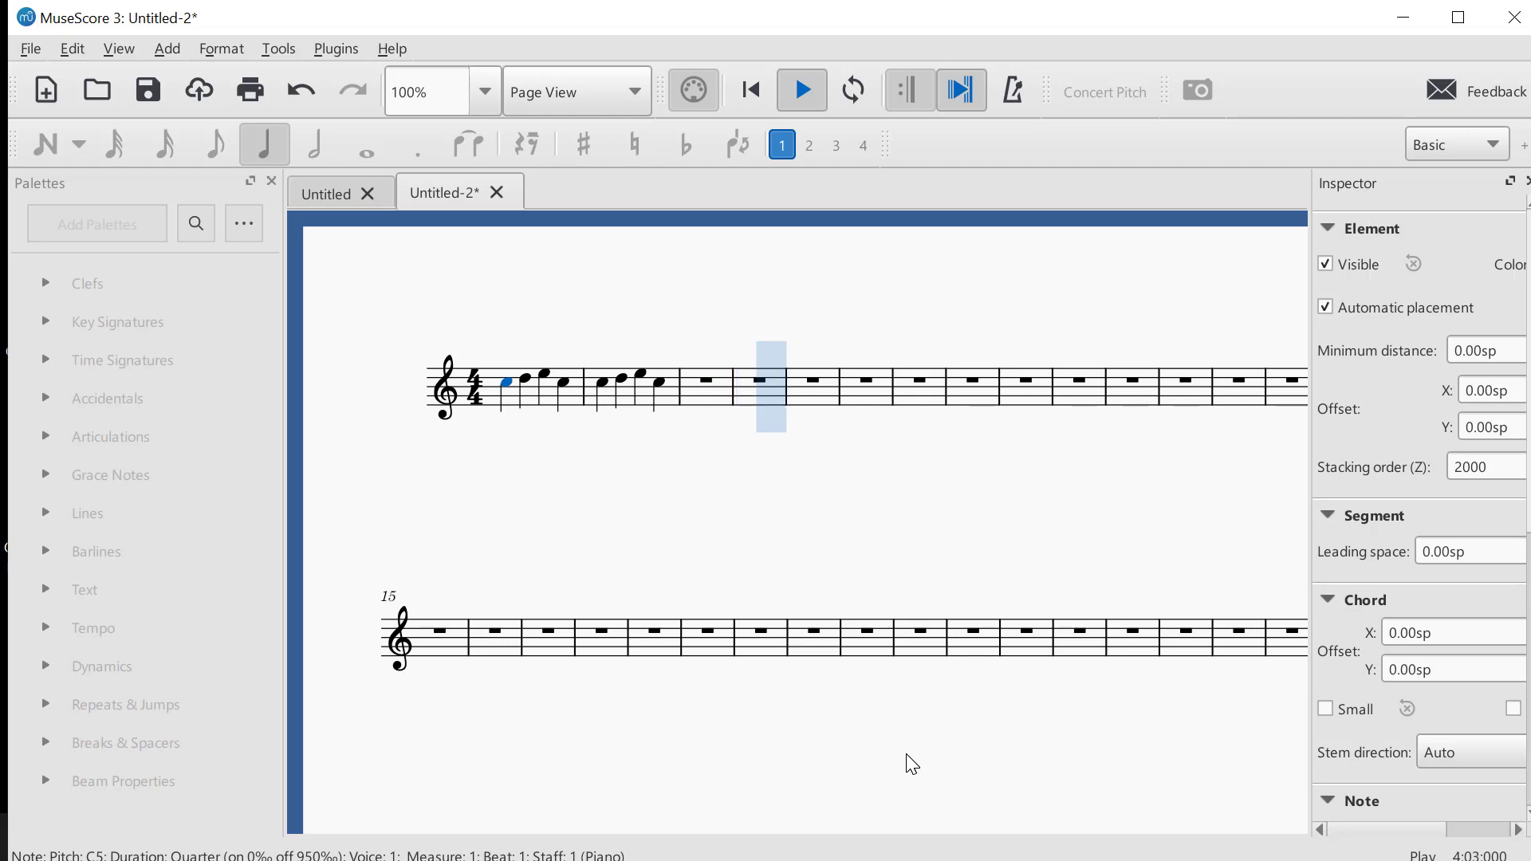
key("space")
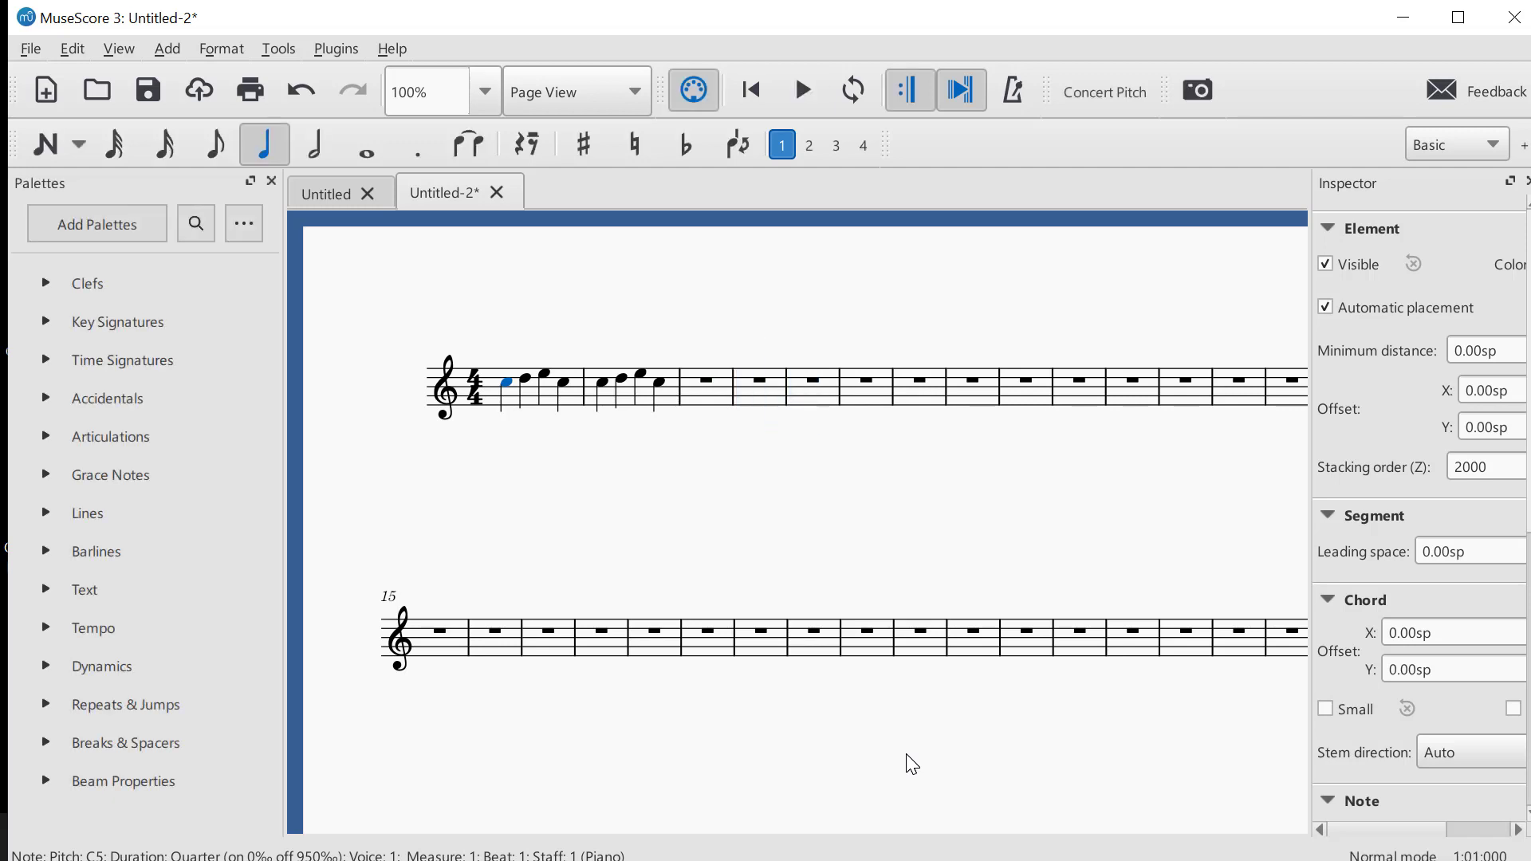
Overwrite measure 2 with quarter notes E and F followed by a half note G
key("Right")
key("Right")
key("Right")
key("Right")
key("n")
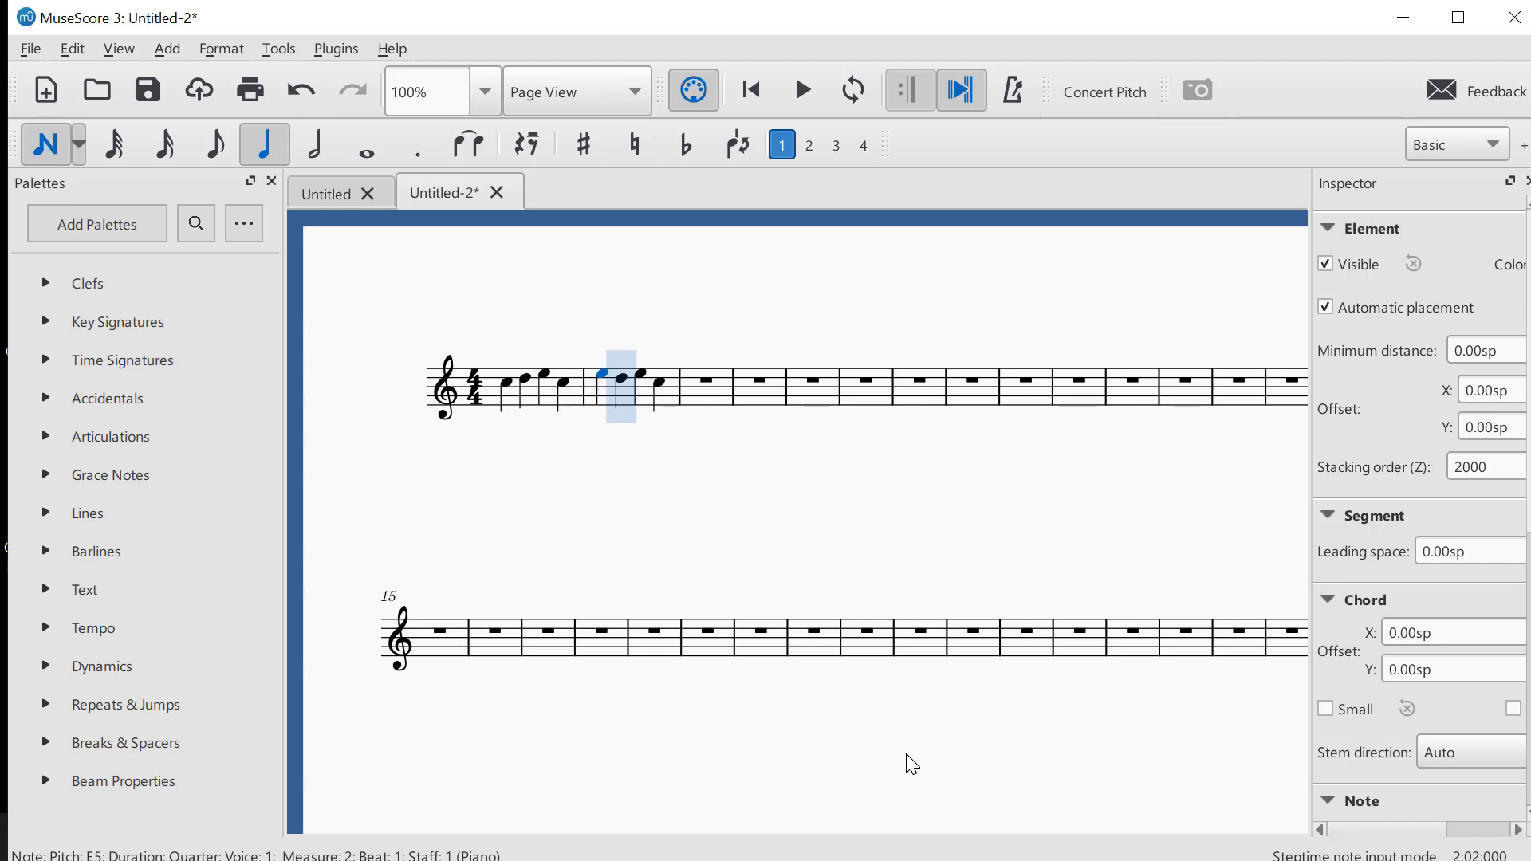
key("f")
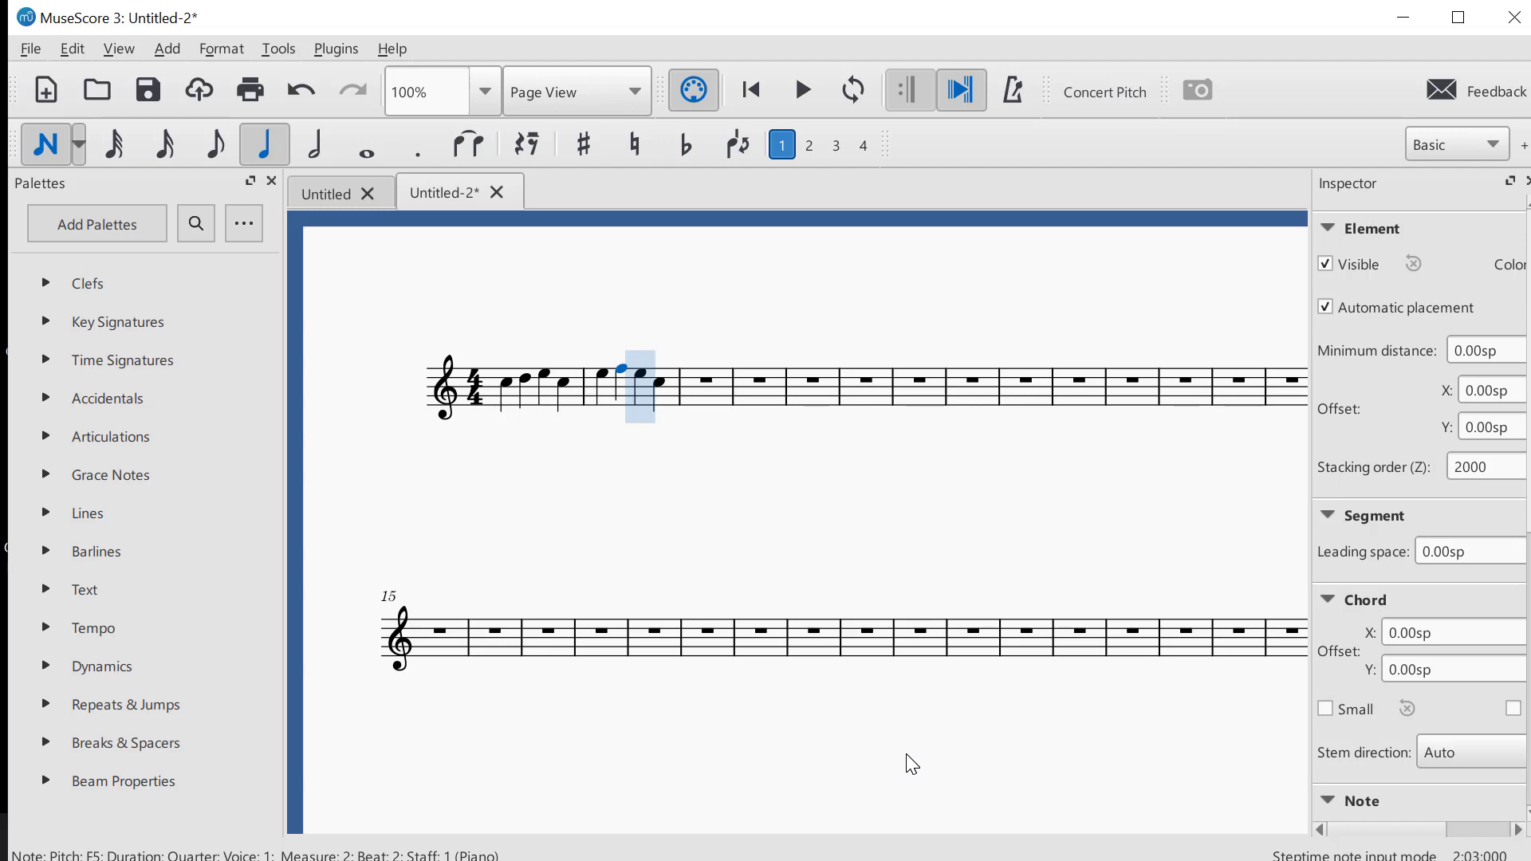
key("6")
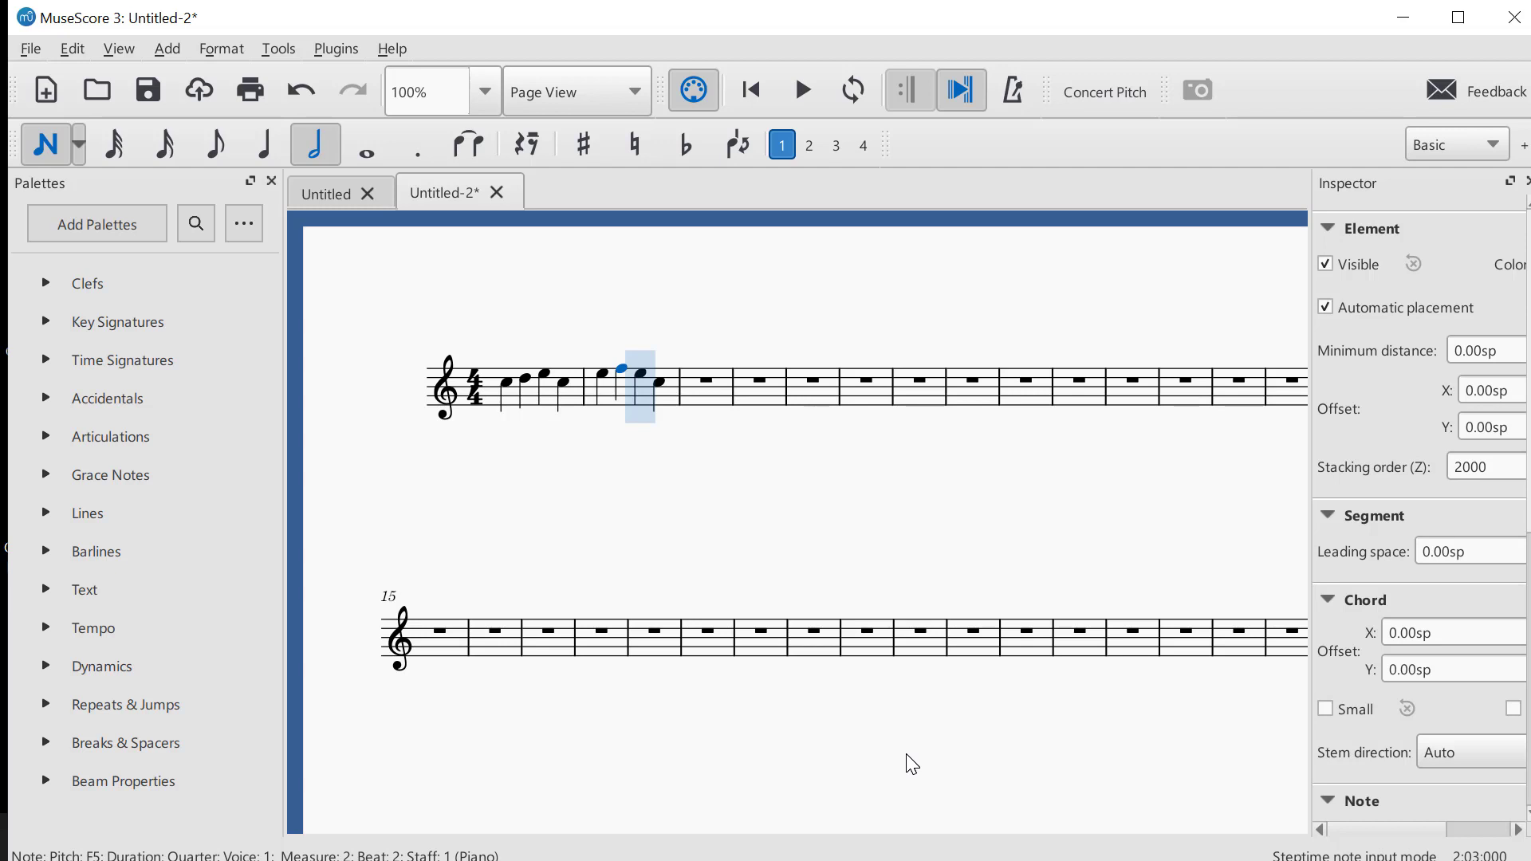
key("g")
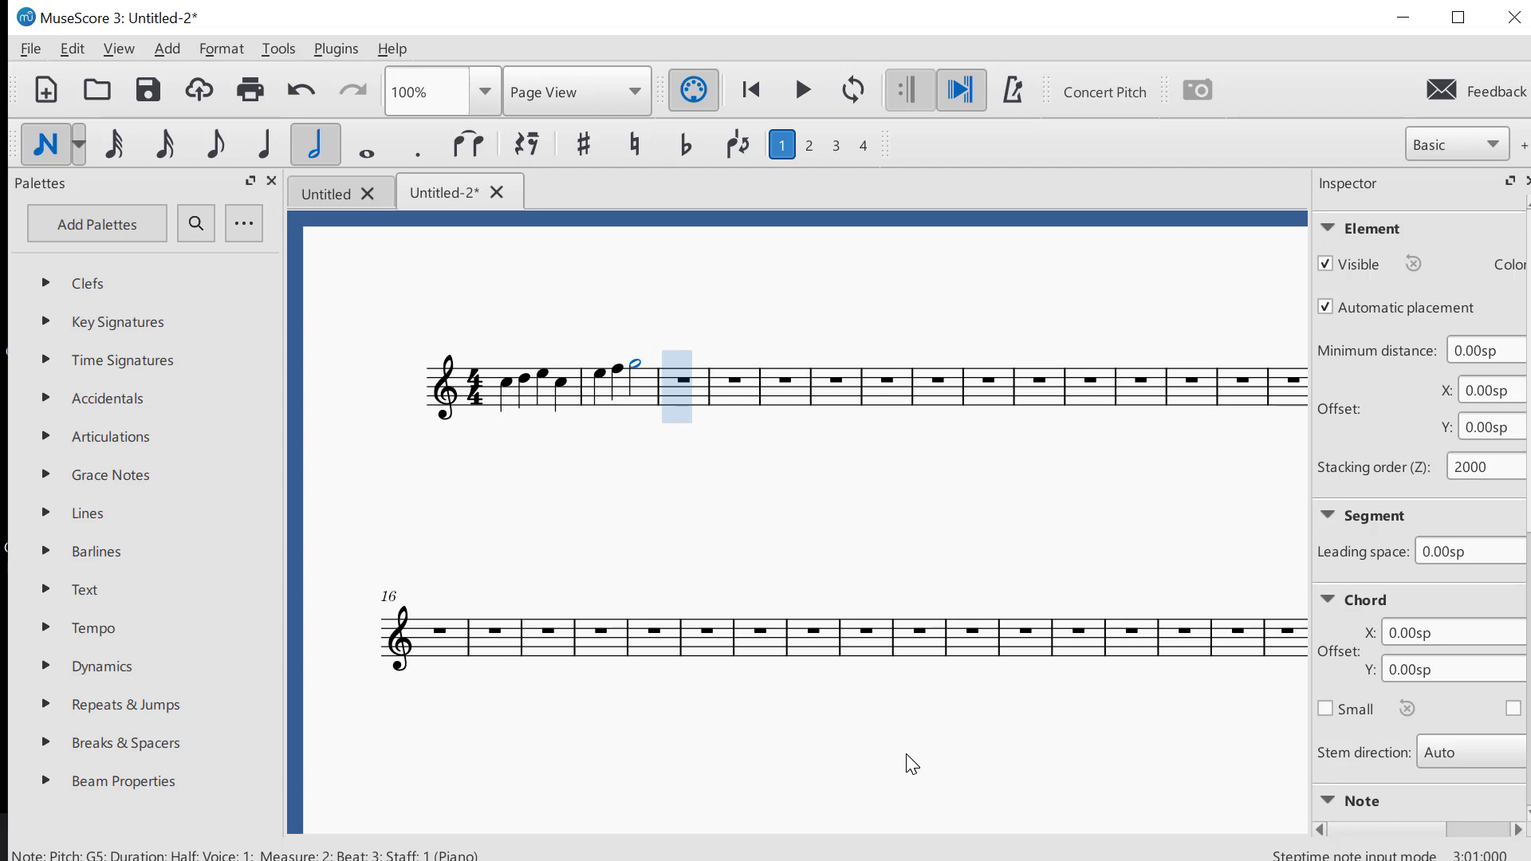
Fill measure 3 with quarter notes E and F followed by a half note G
key("5")
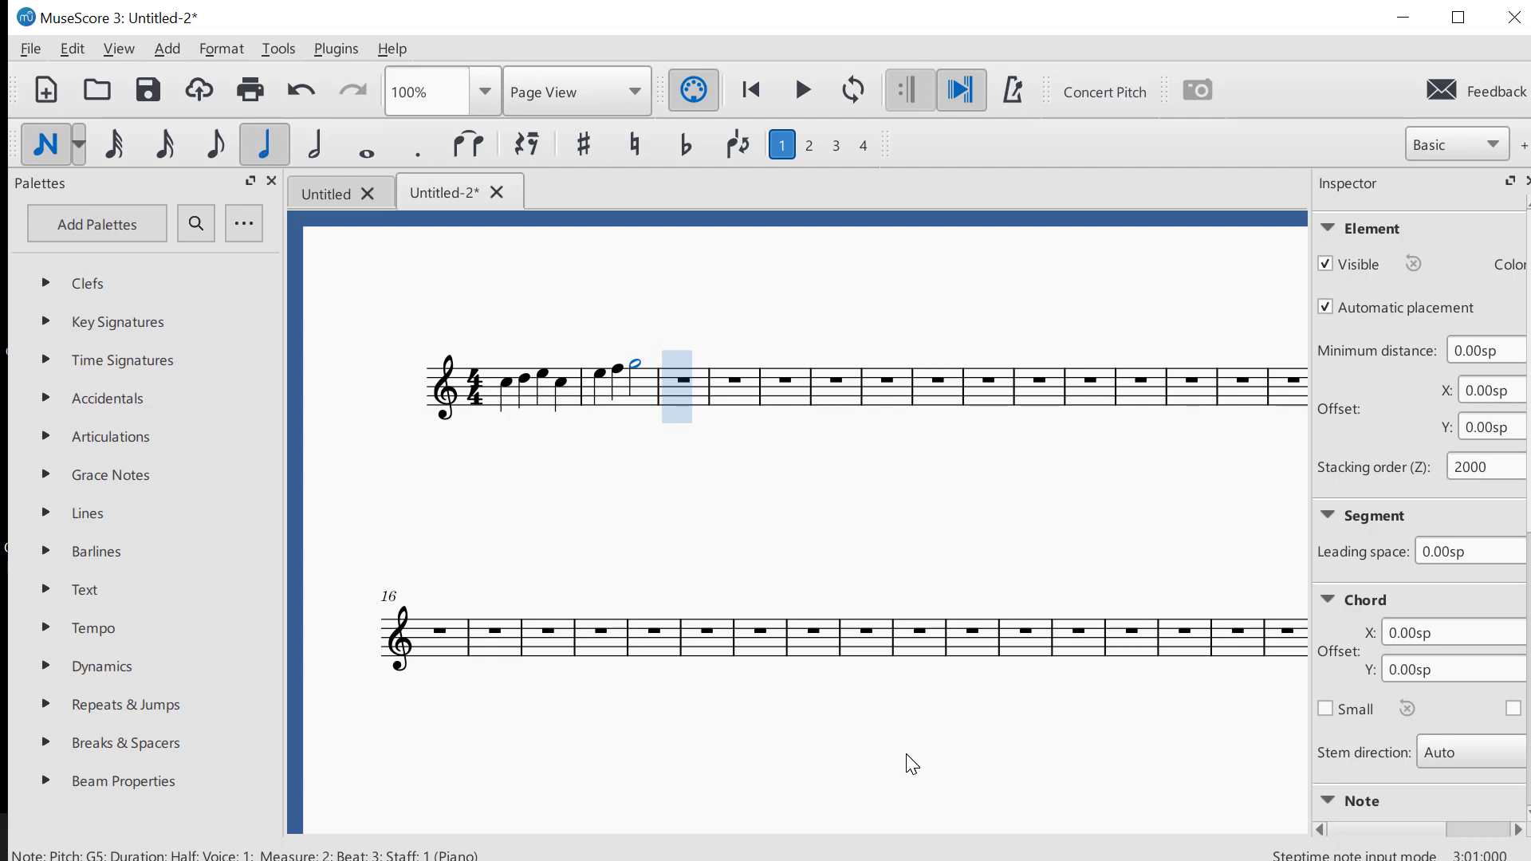
key("e")
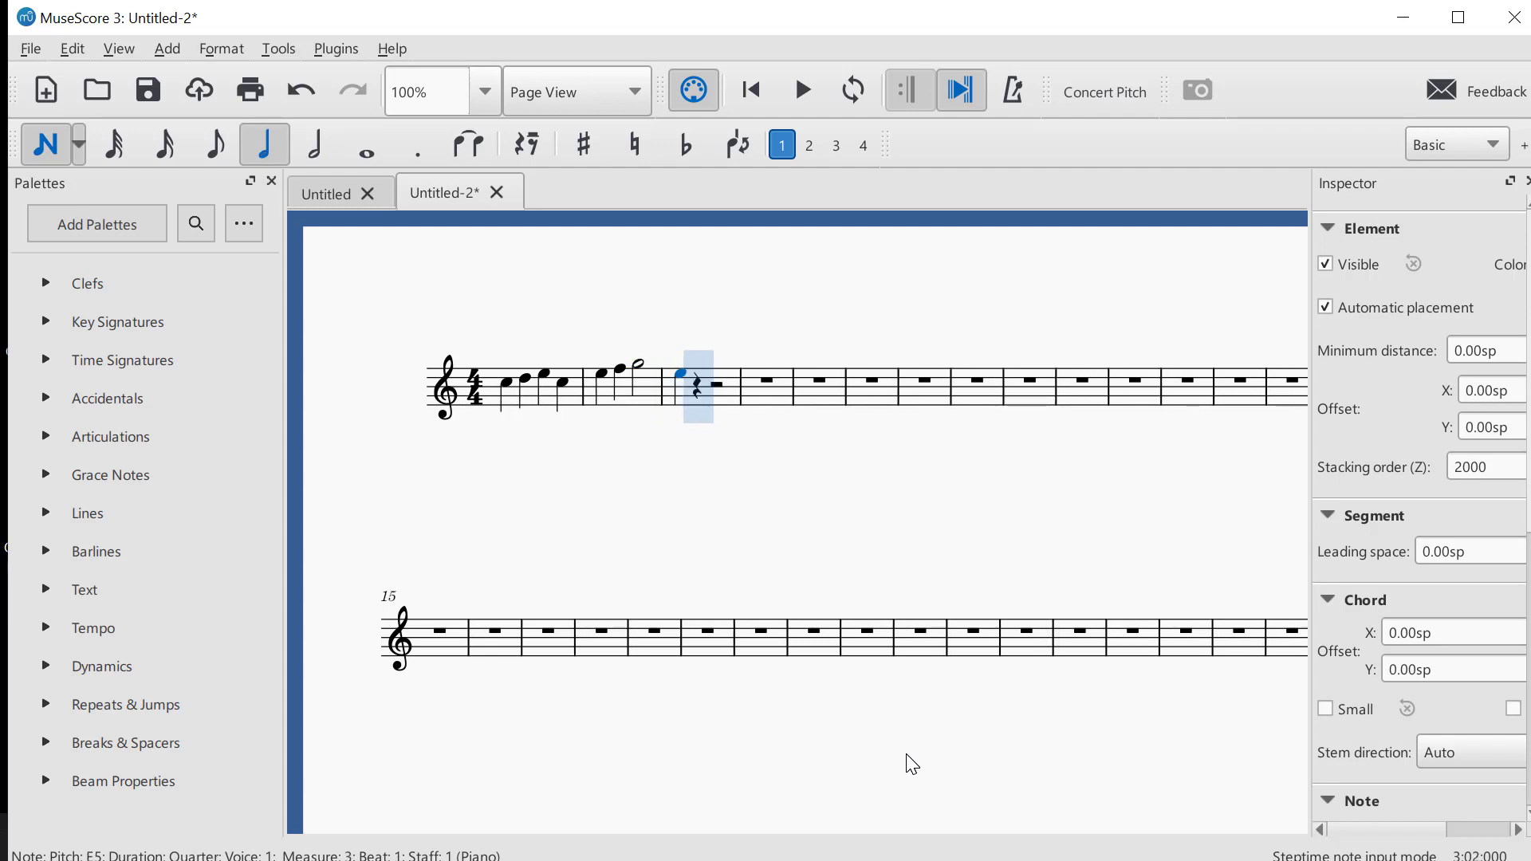
key("f")
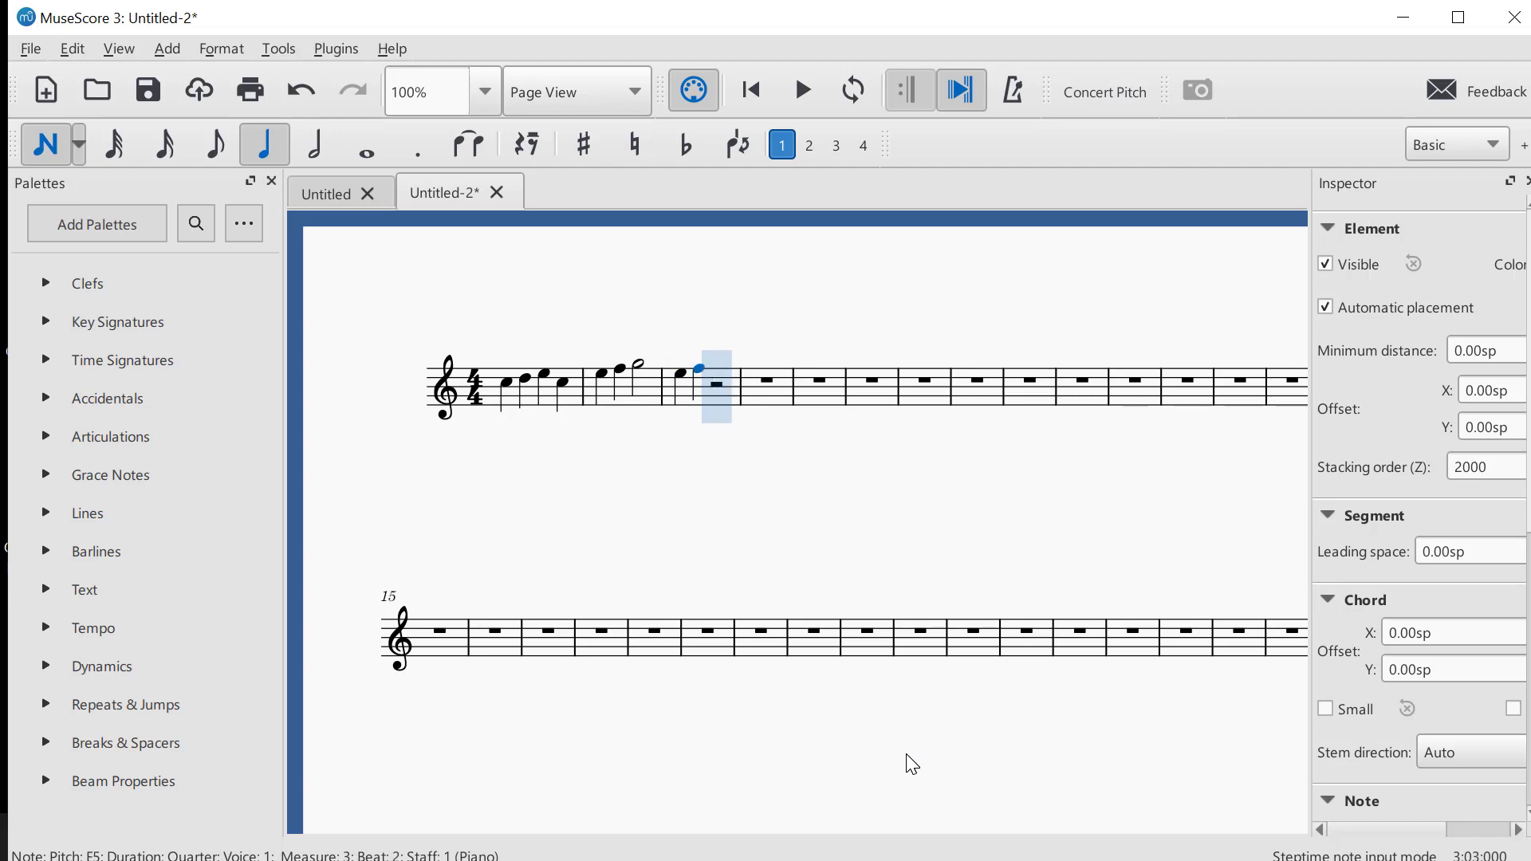
key("6")
key("g")
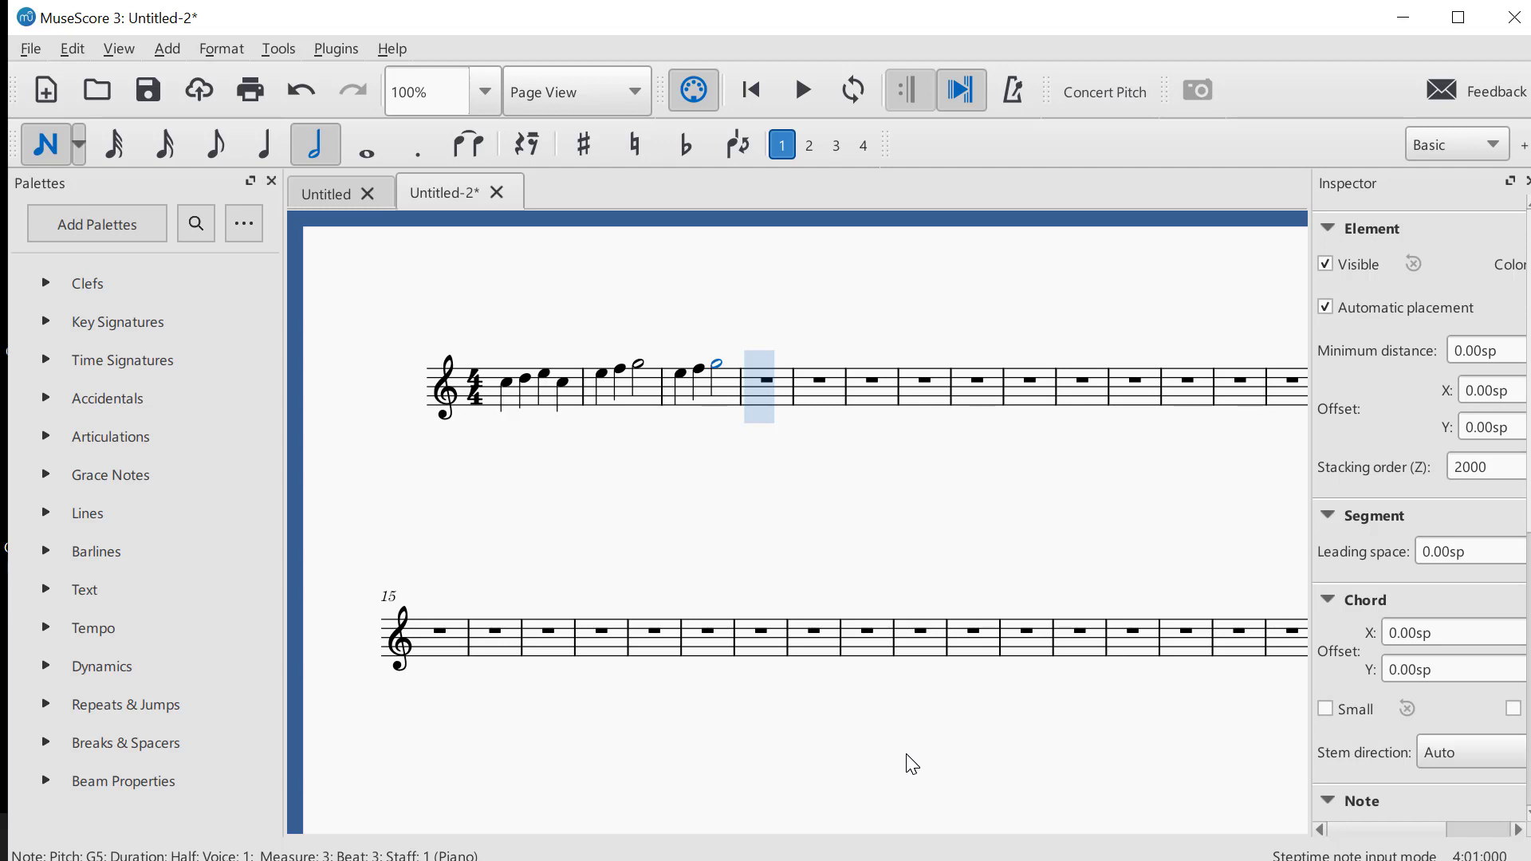
Fill measure 4 with eighth notes G, A, G and F followed by quarter notes E and C
key("4")
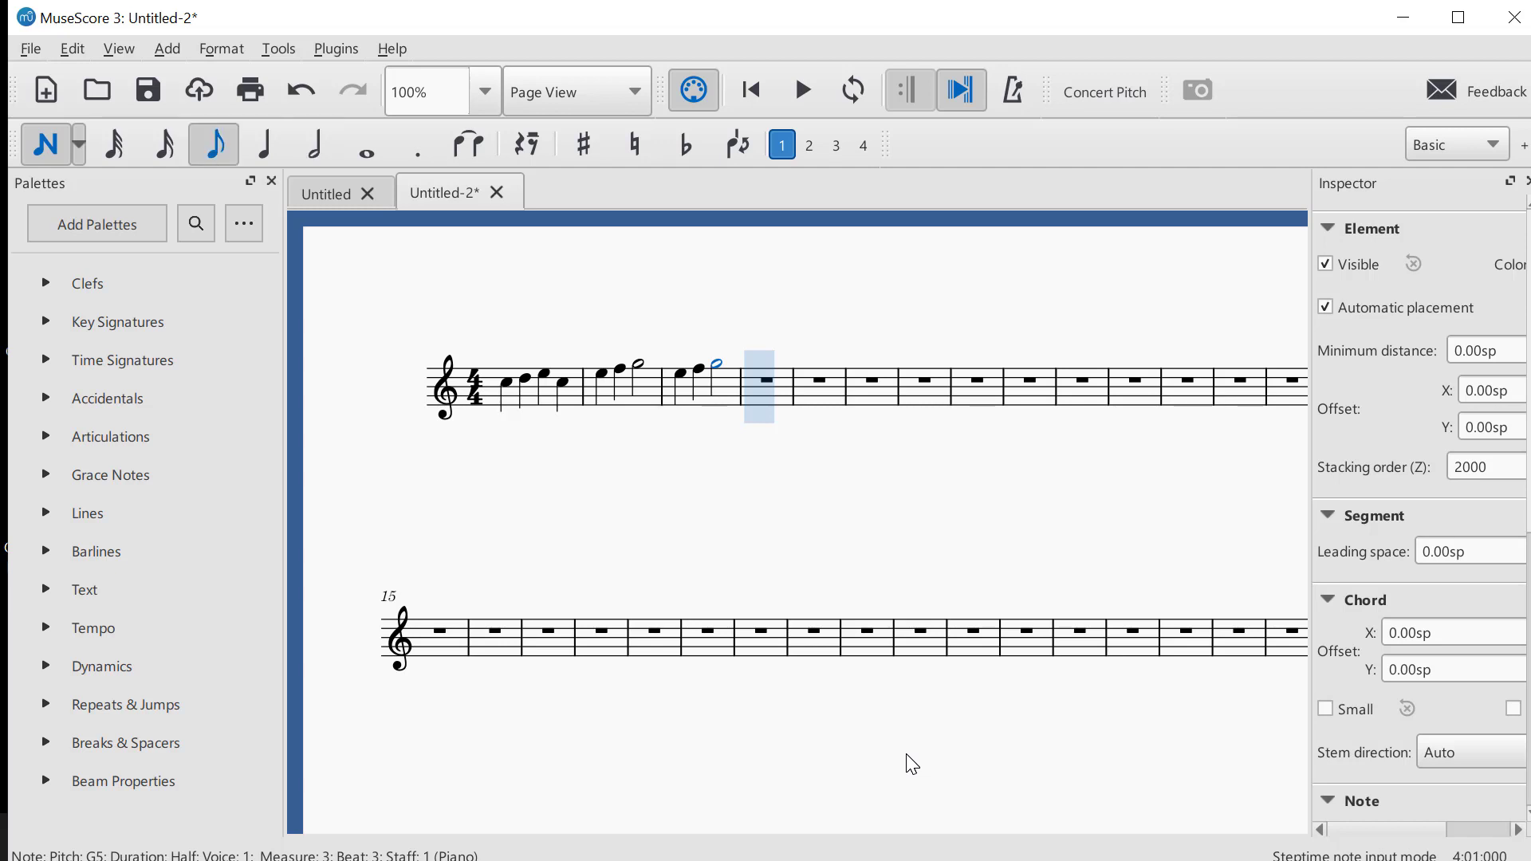
key("g")
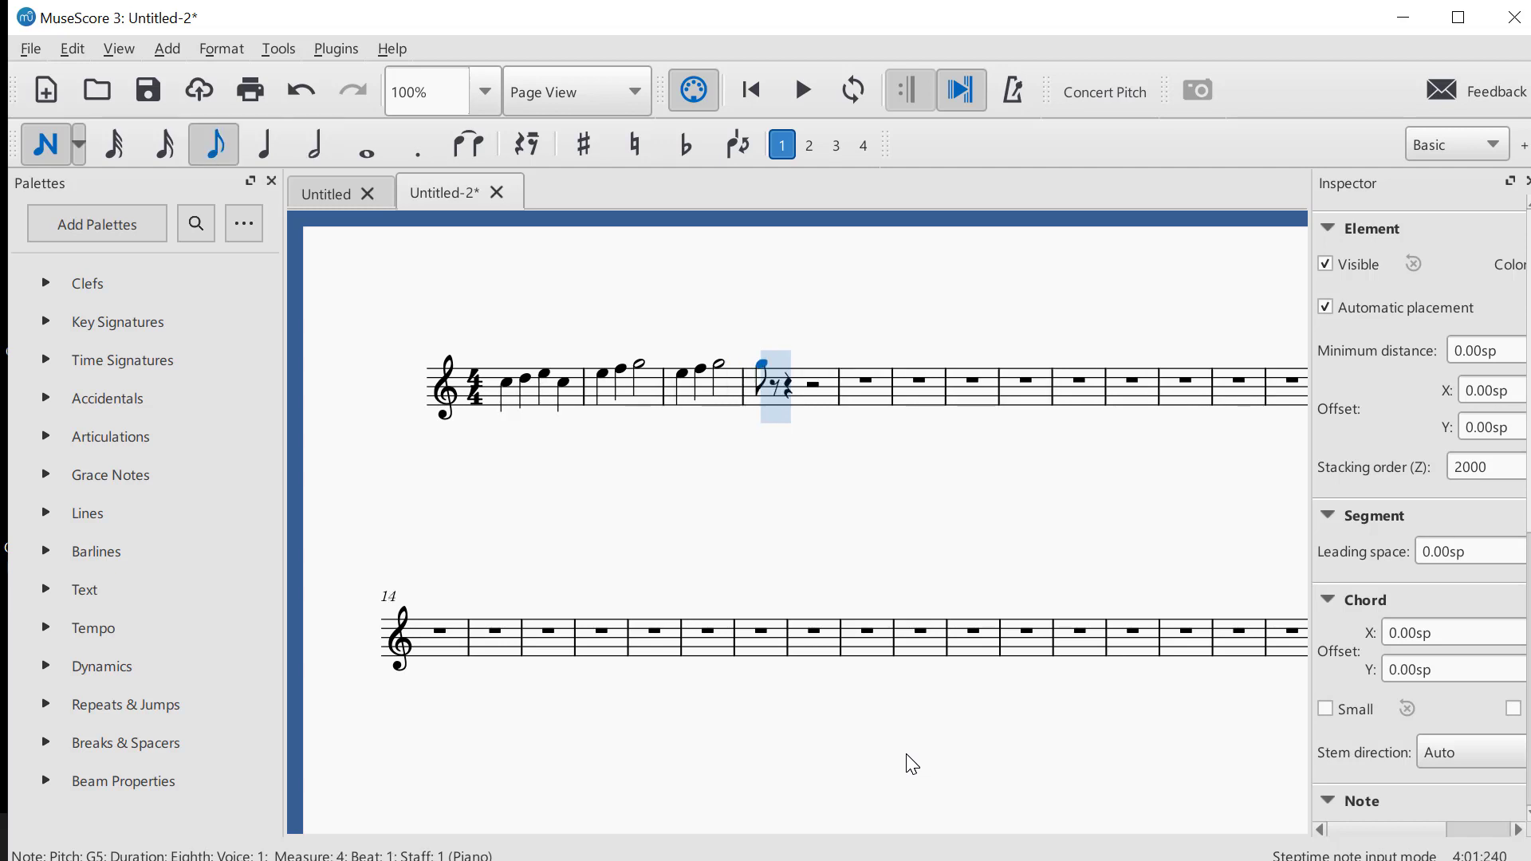
key("a")
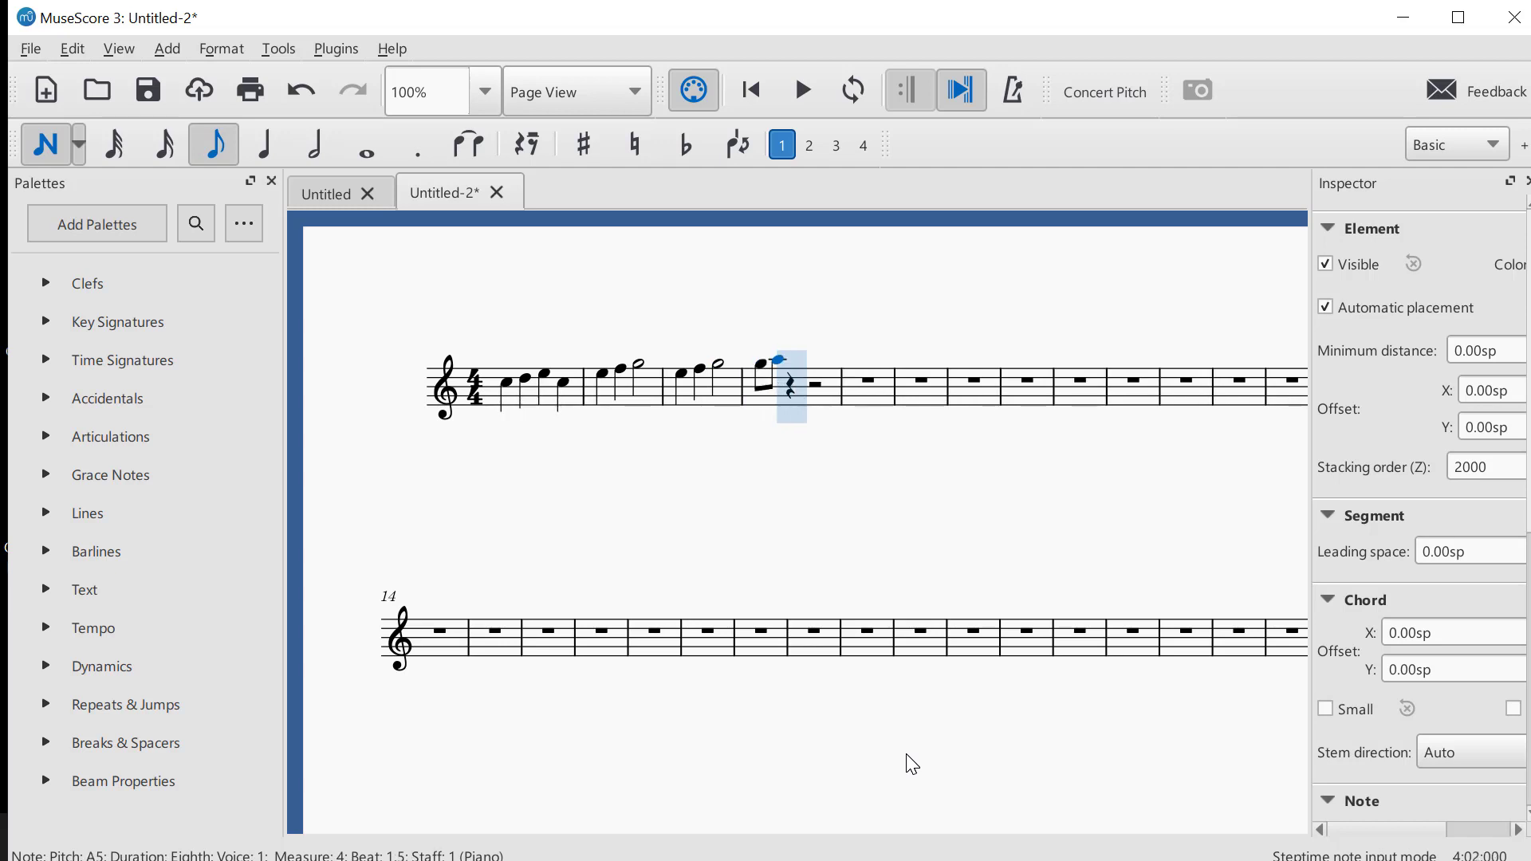
key("g")
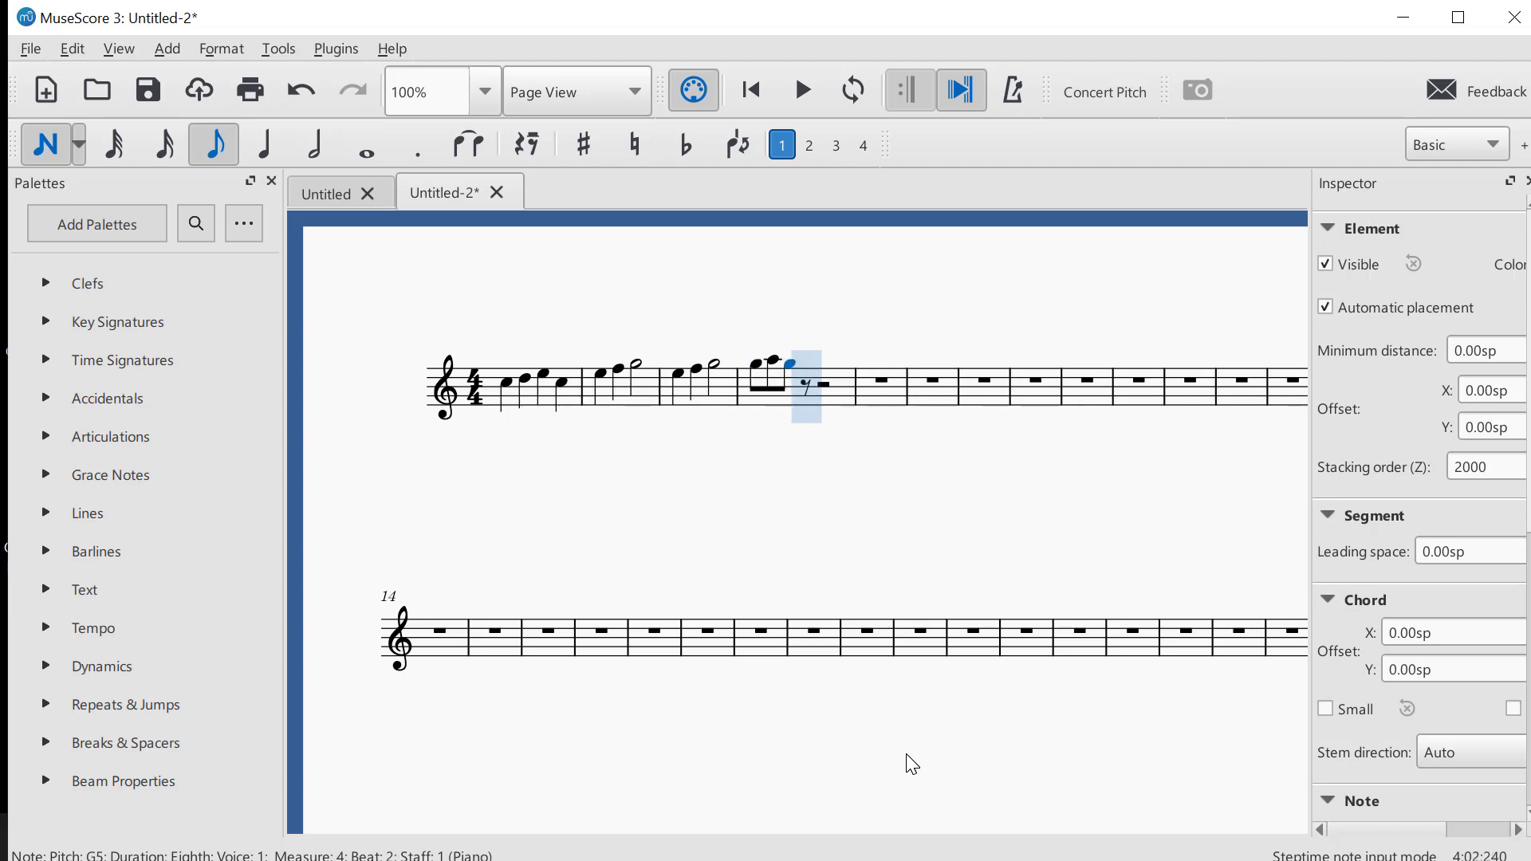
key("f")
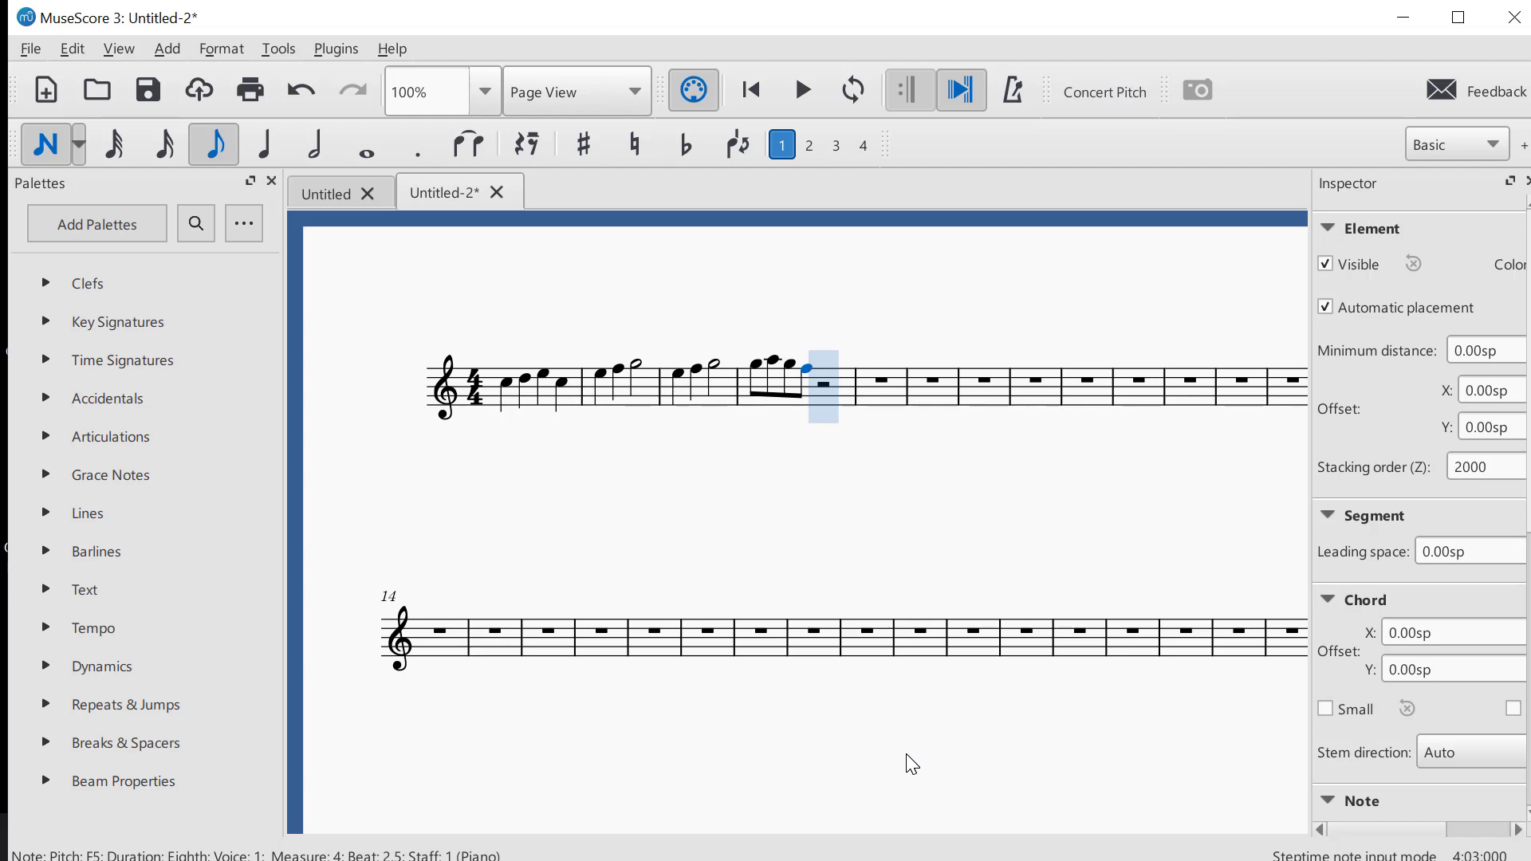
key("5")
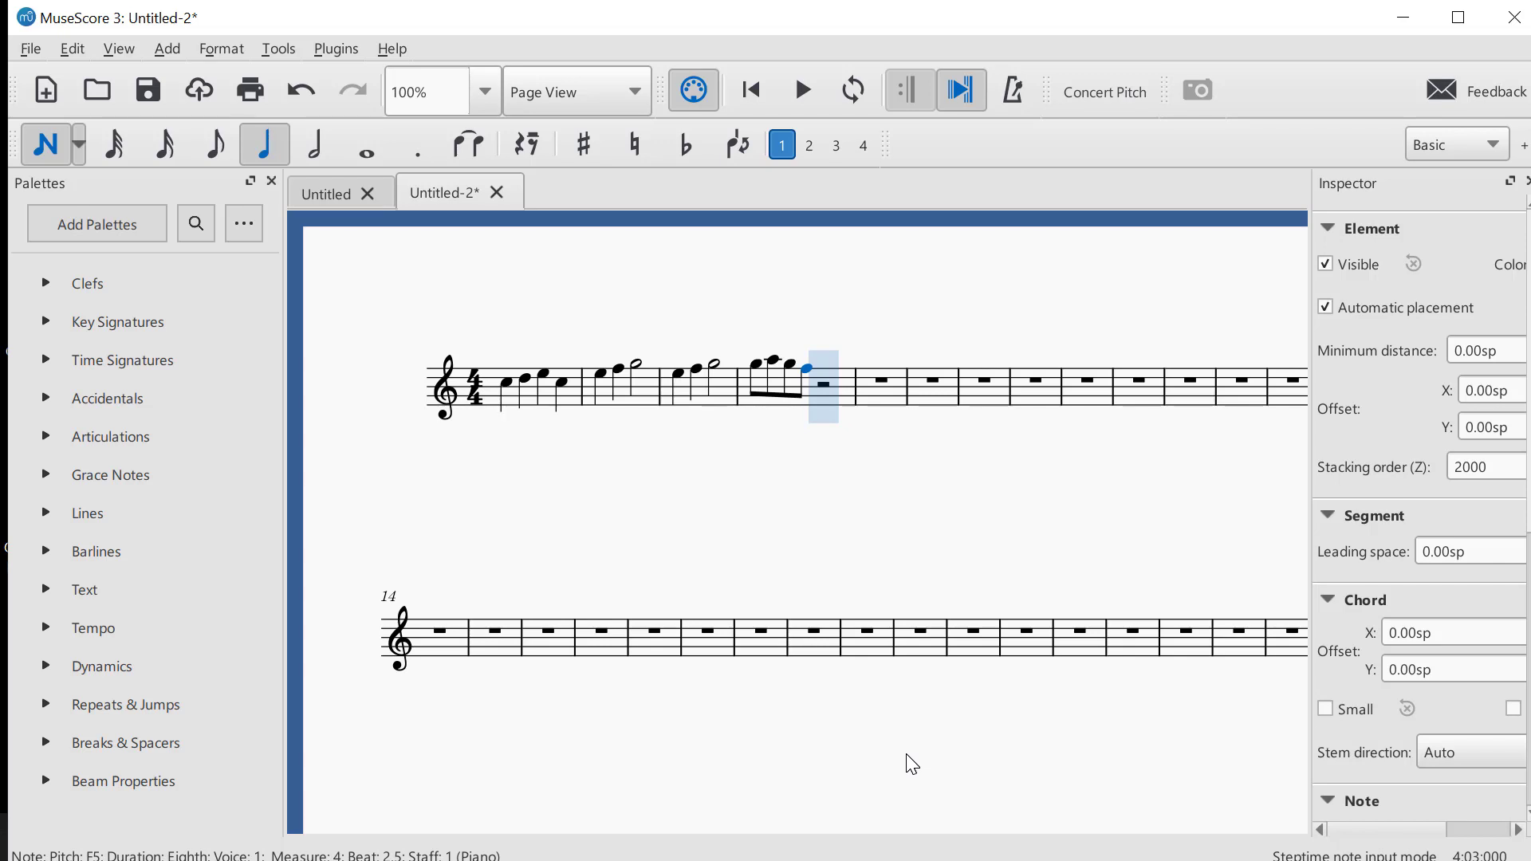
key("f")
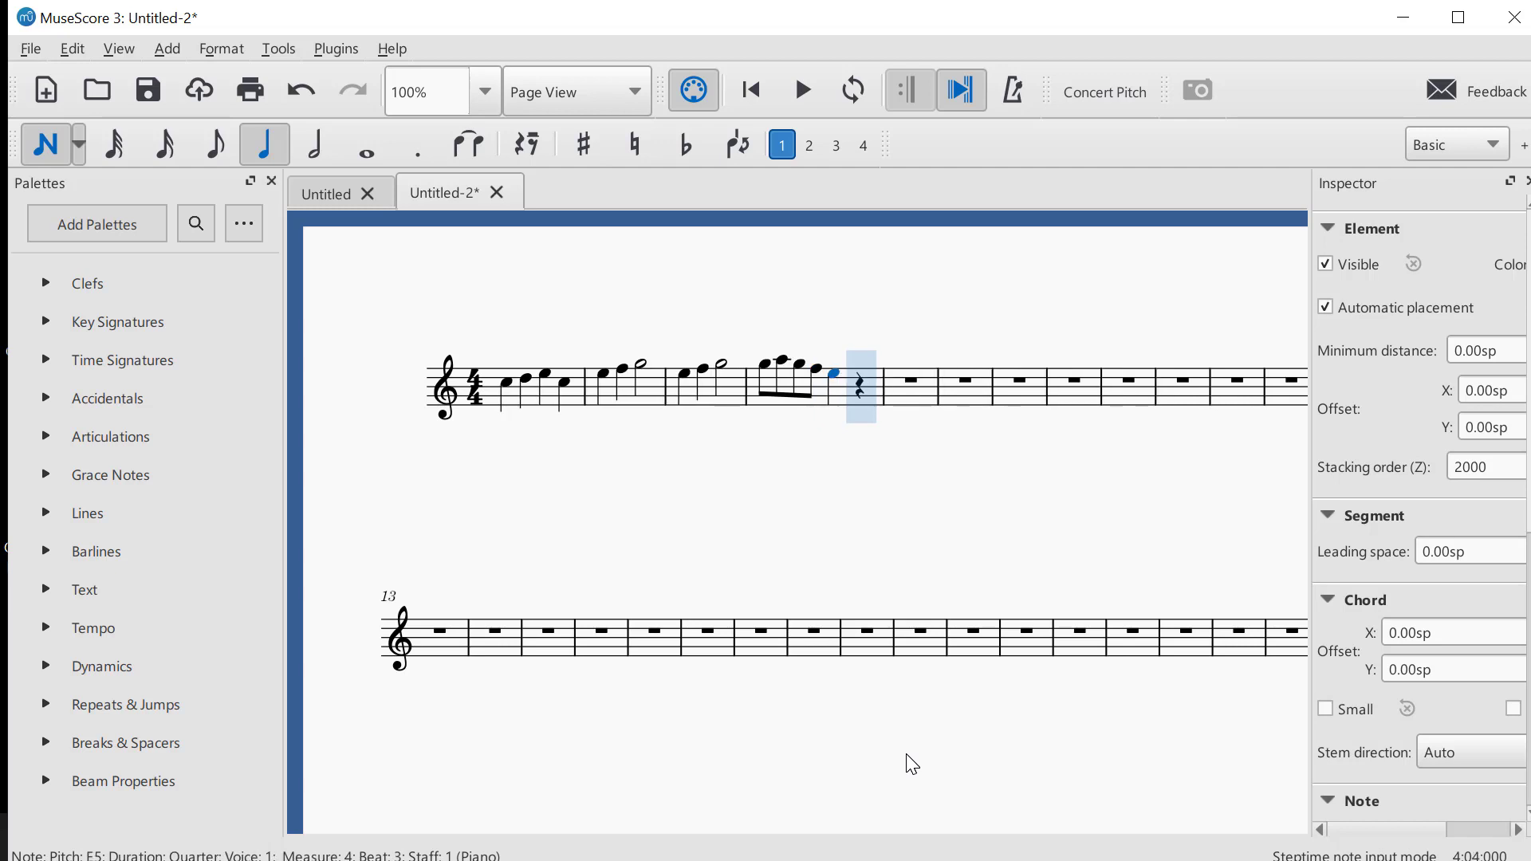
key("c")
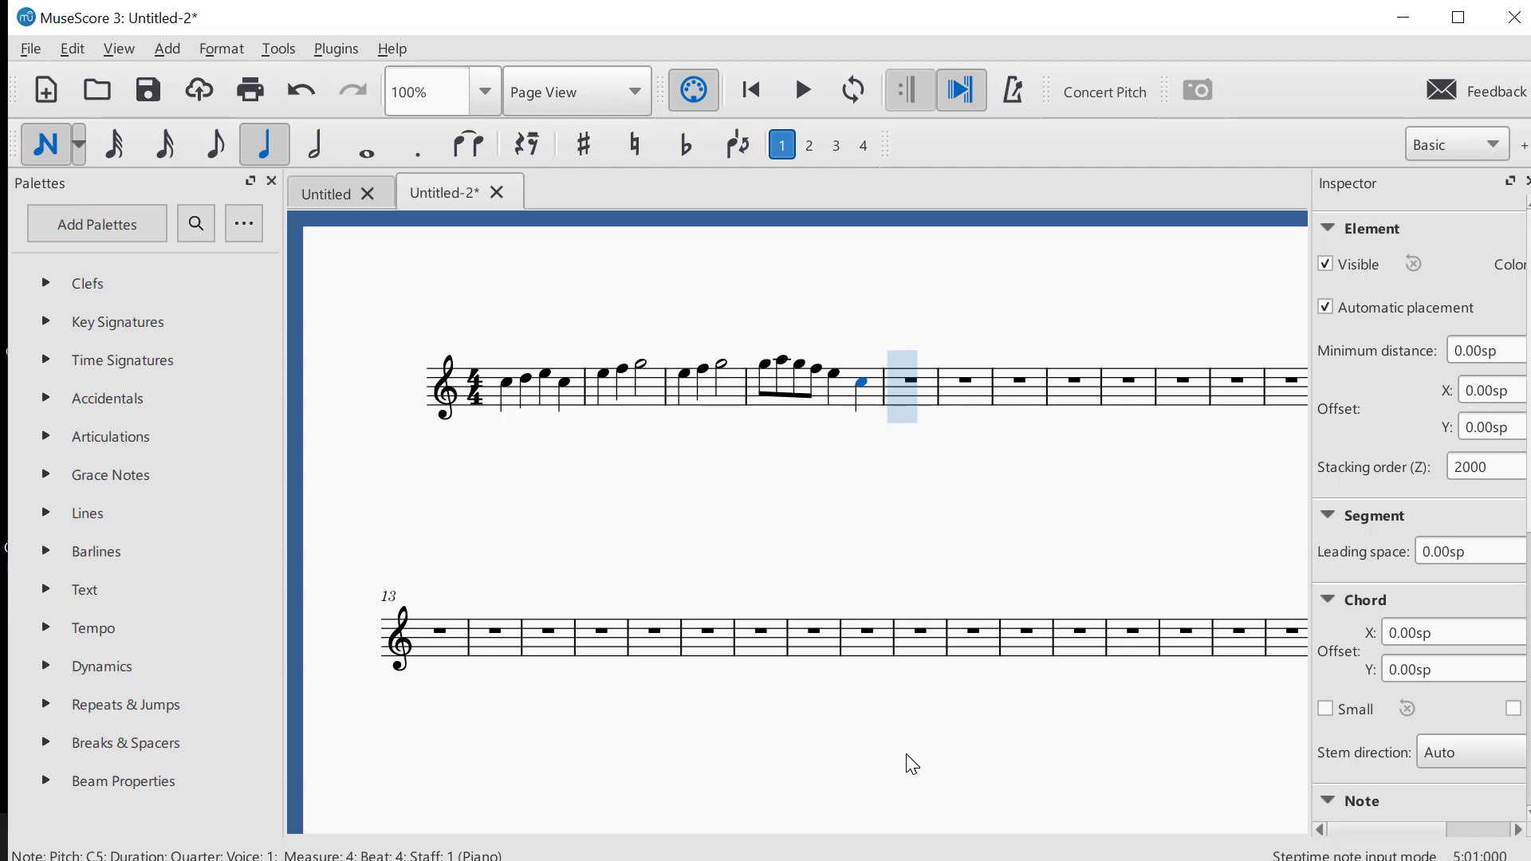
Fill measure 5 with eighth notes G, A, G and F, raising the first G an octave to G5, followed by quarter notes E and C
key("4")
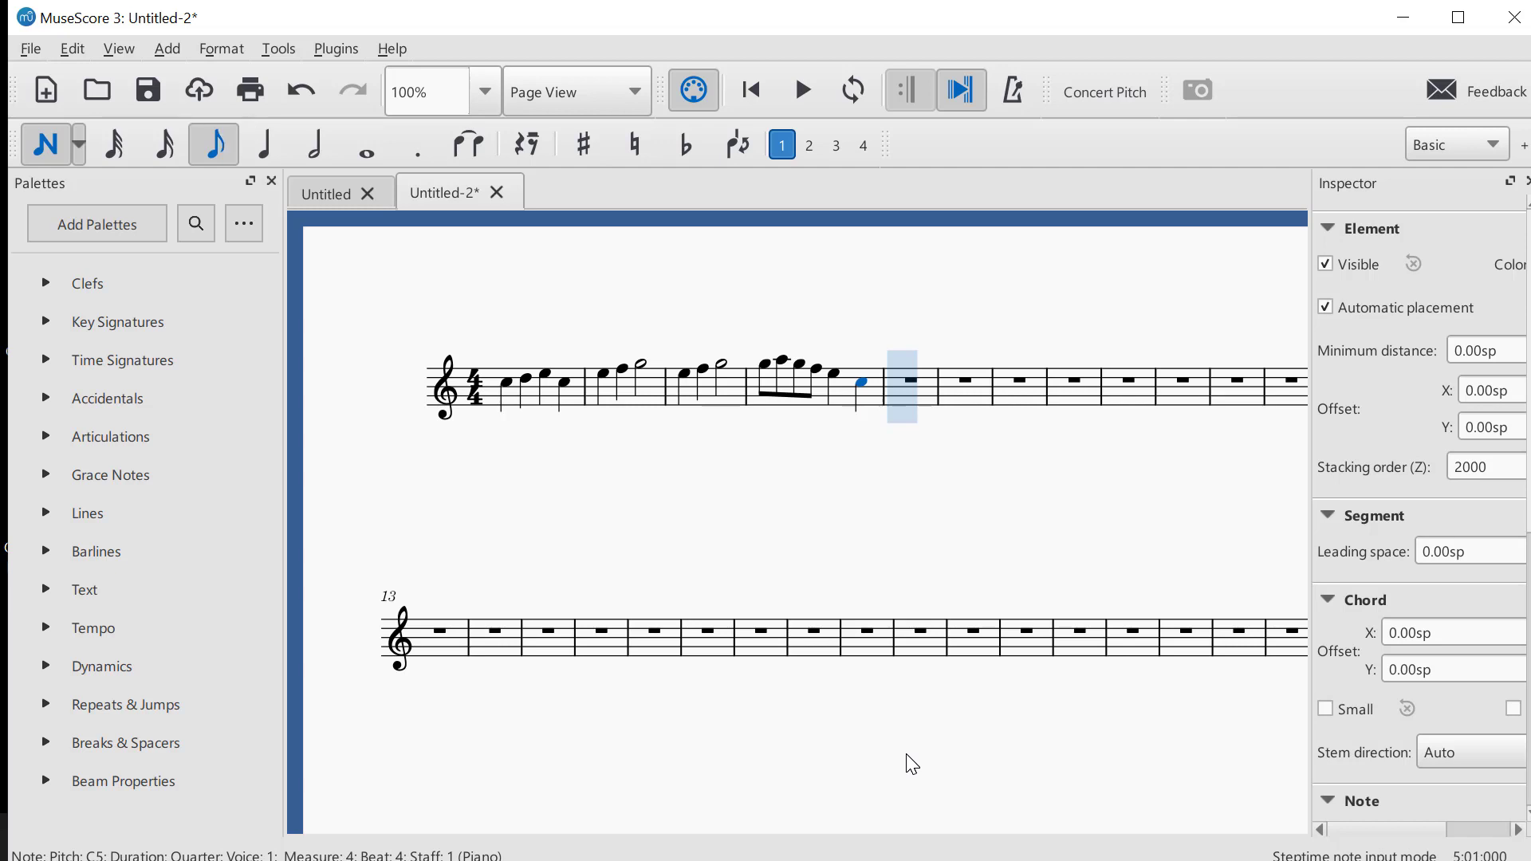
key("g")
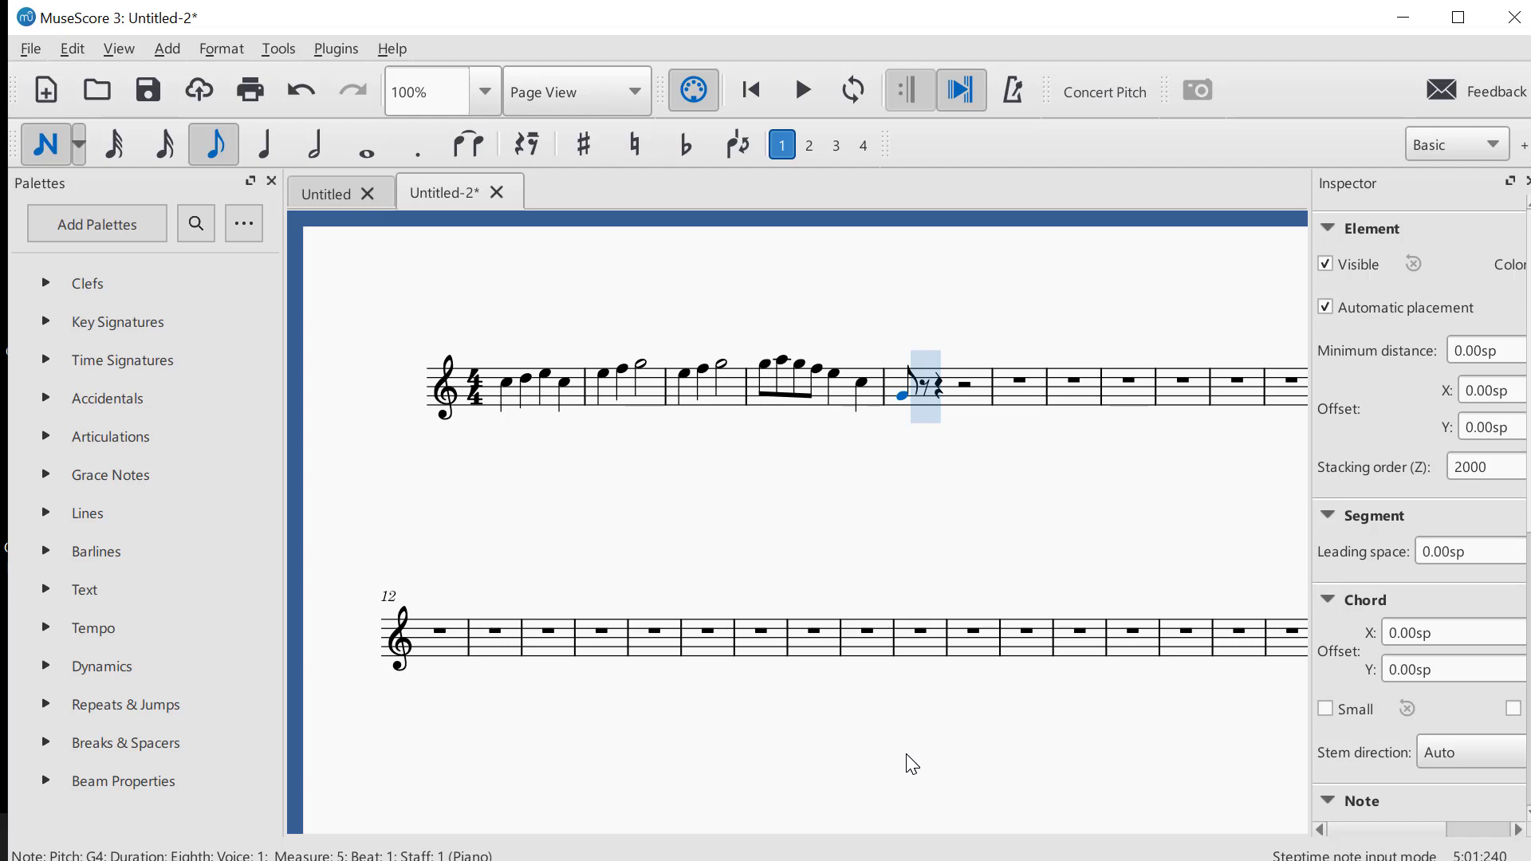
key("ctrl+Up")
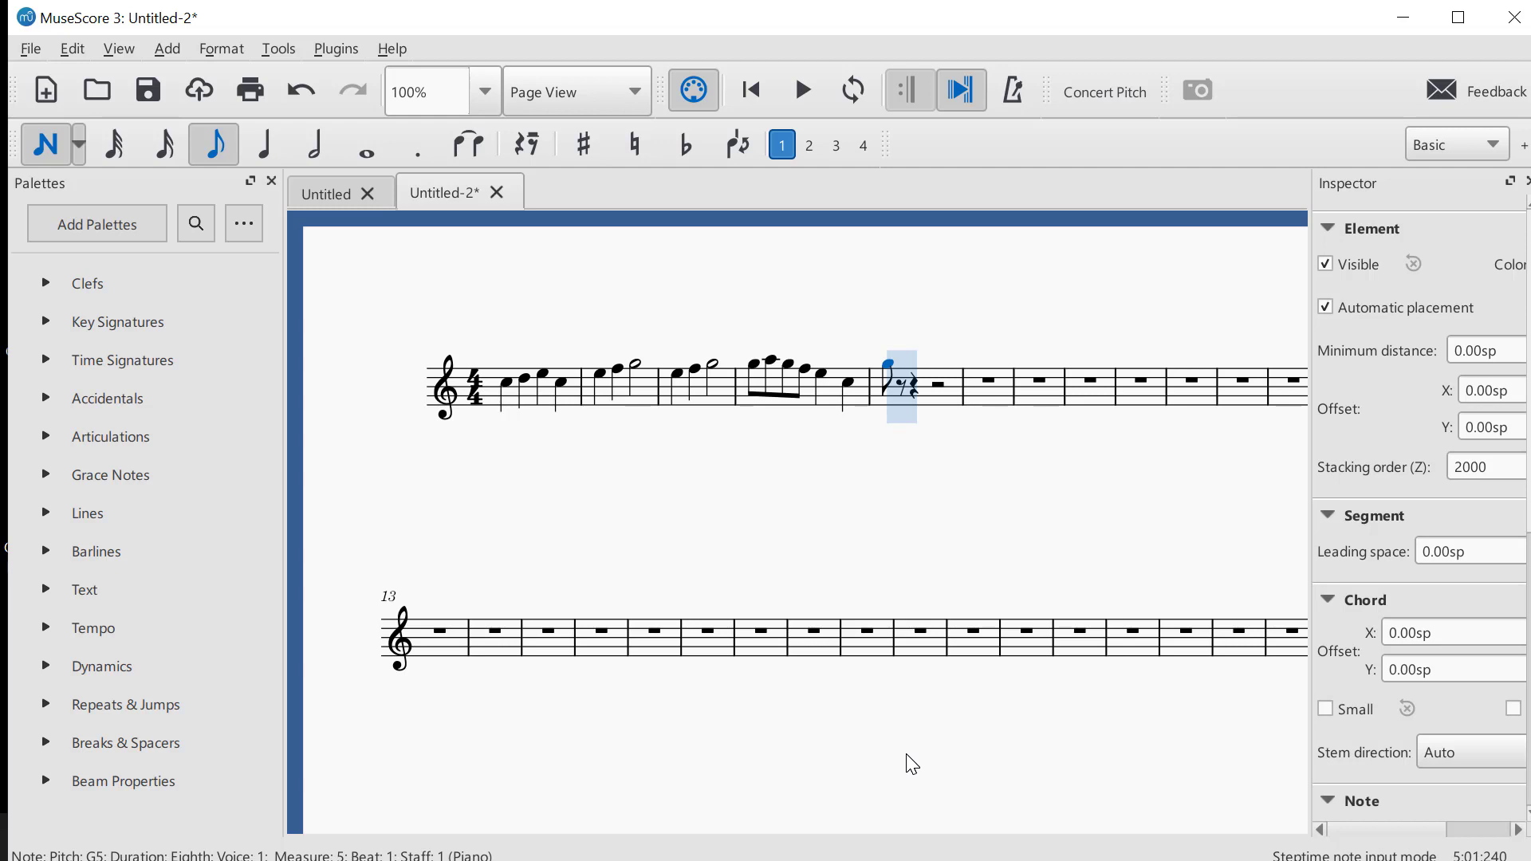
key("a")
key("g")
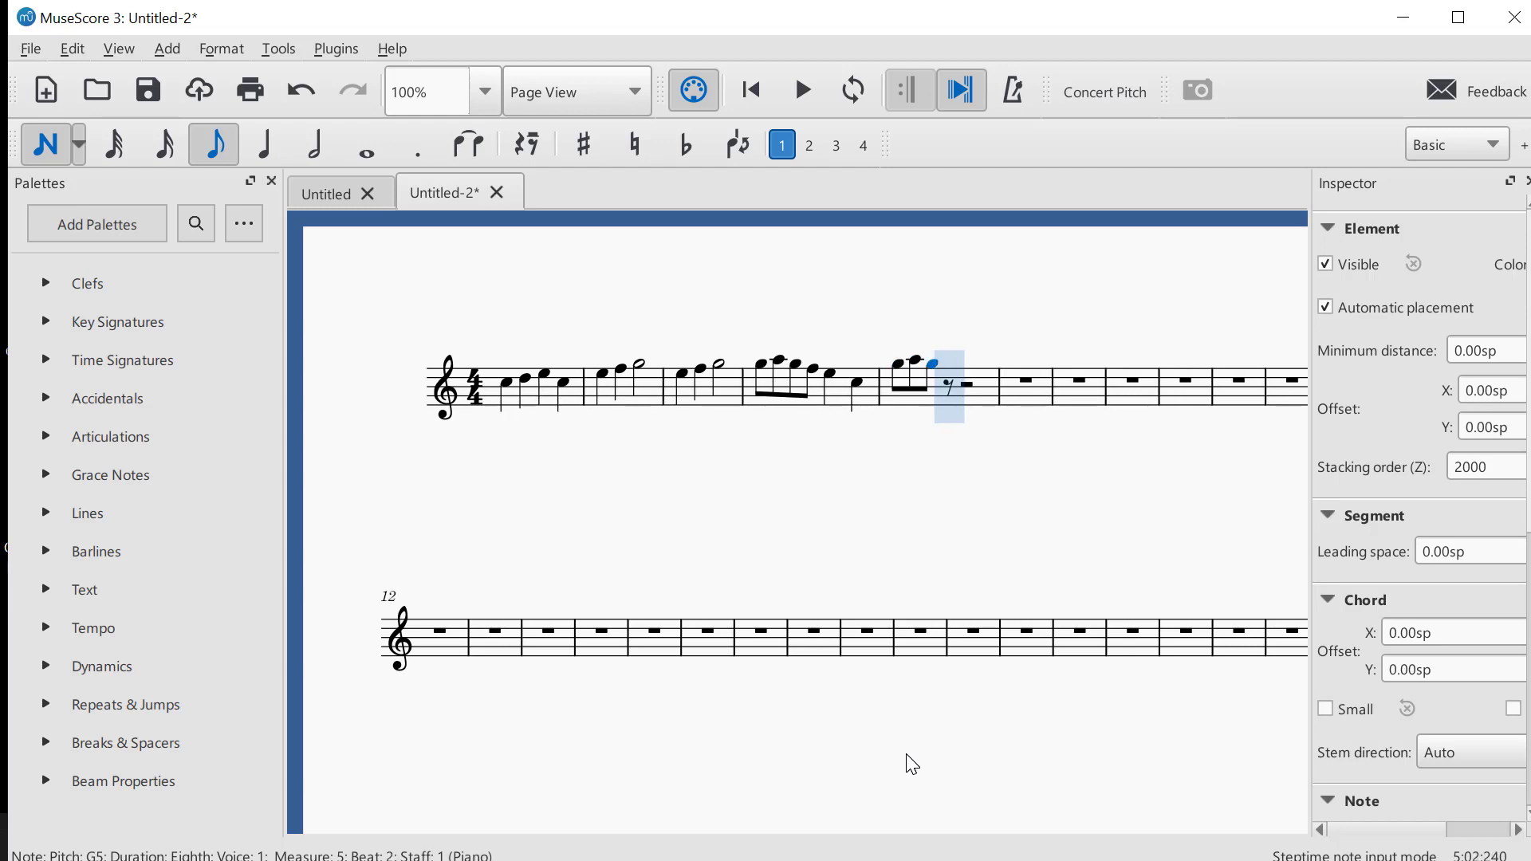
key("f")
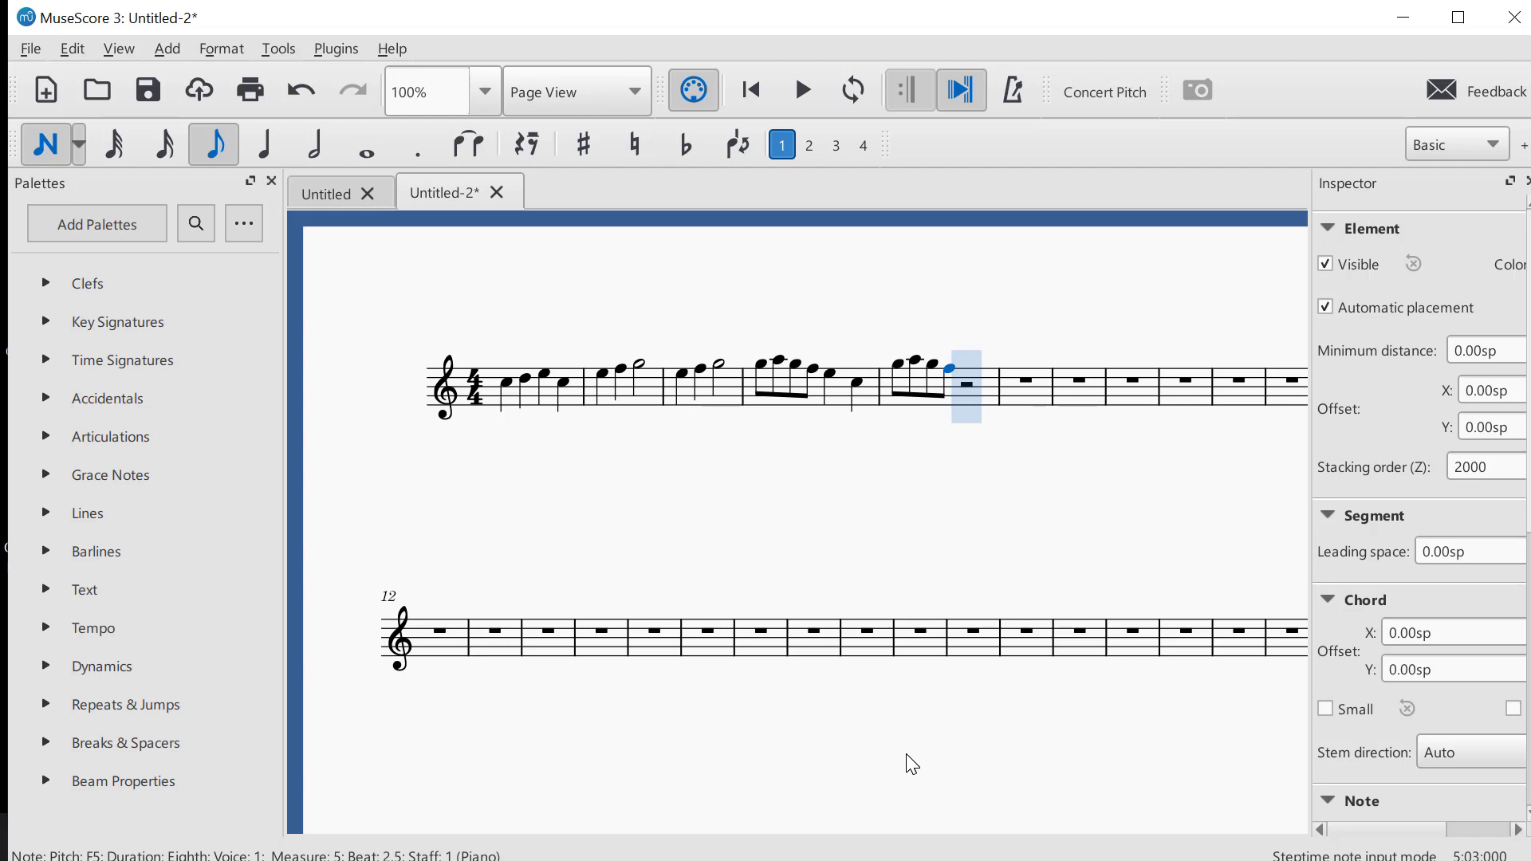
key("5")
key("e")
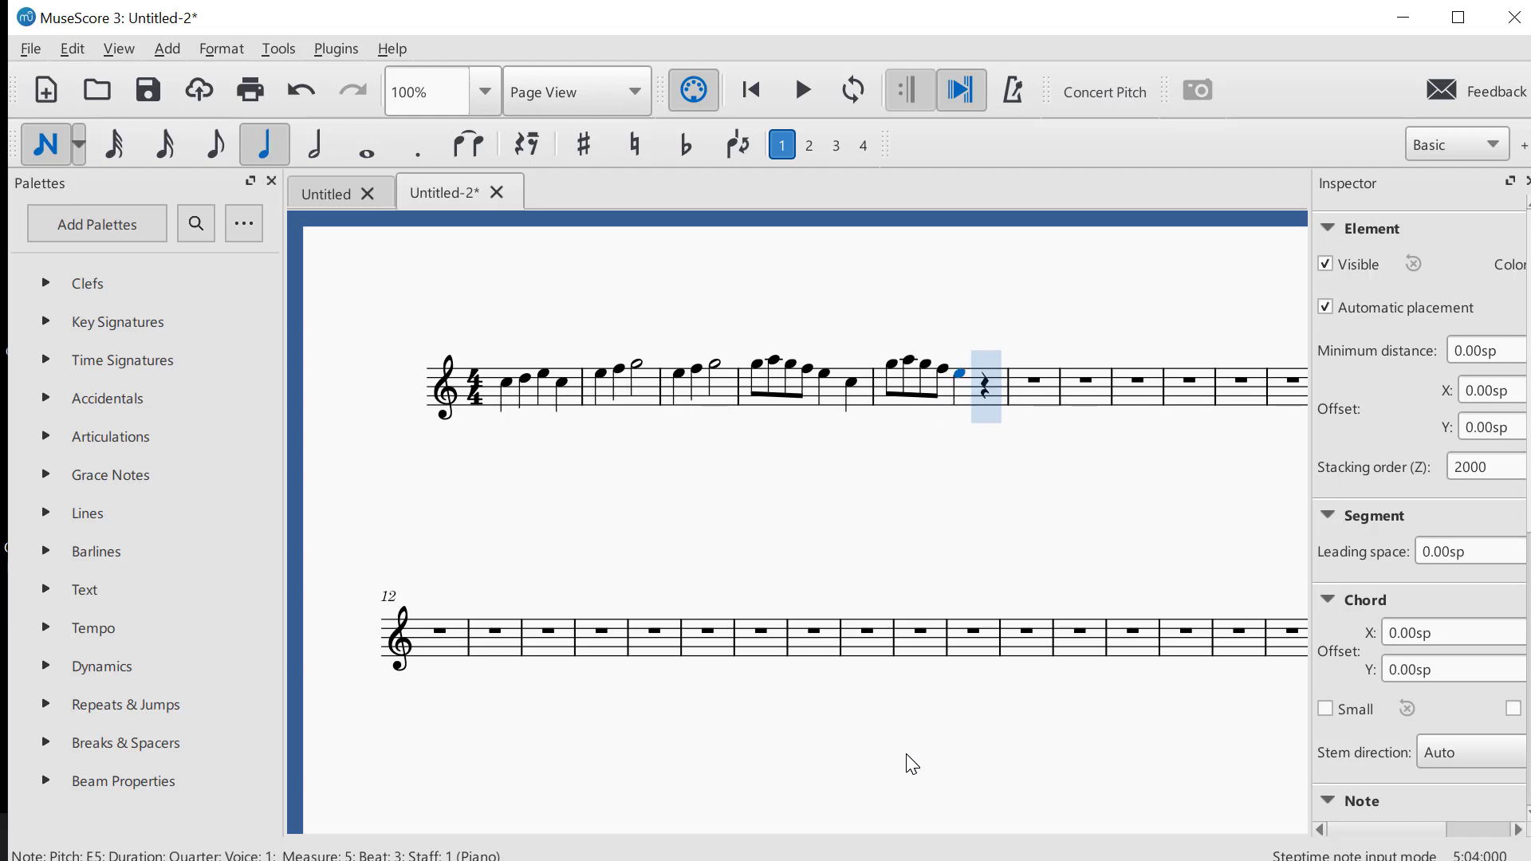
key("c")
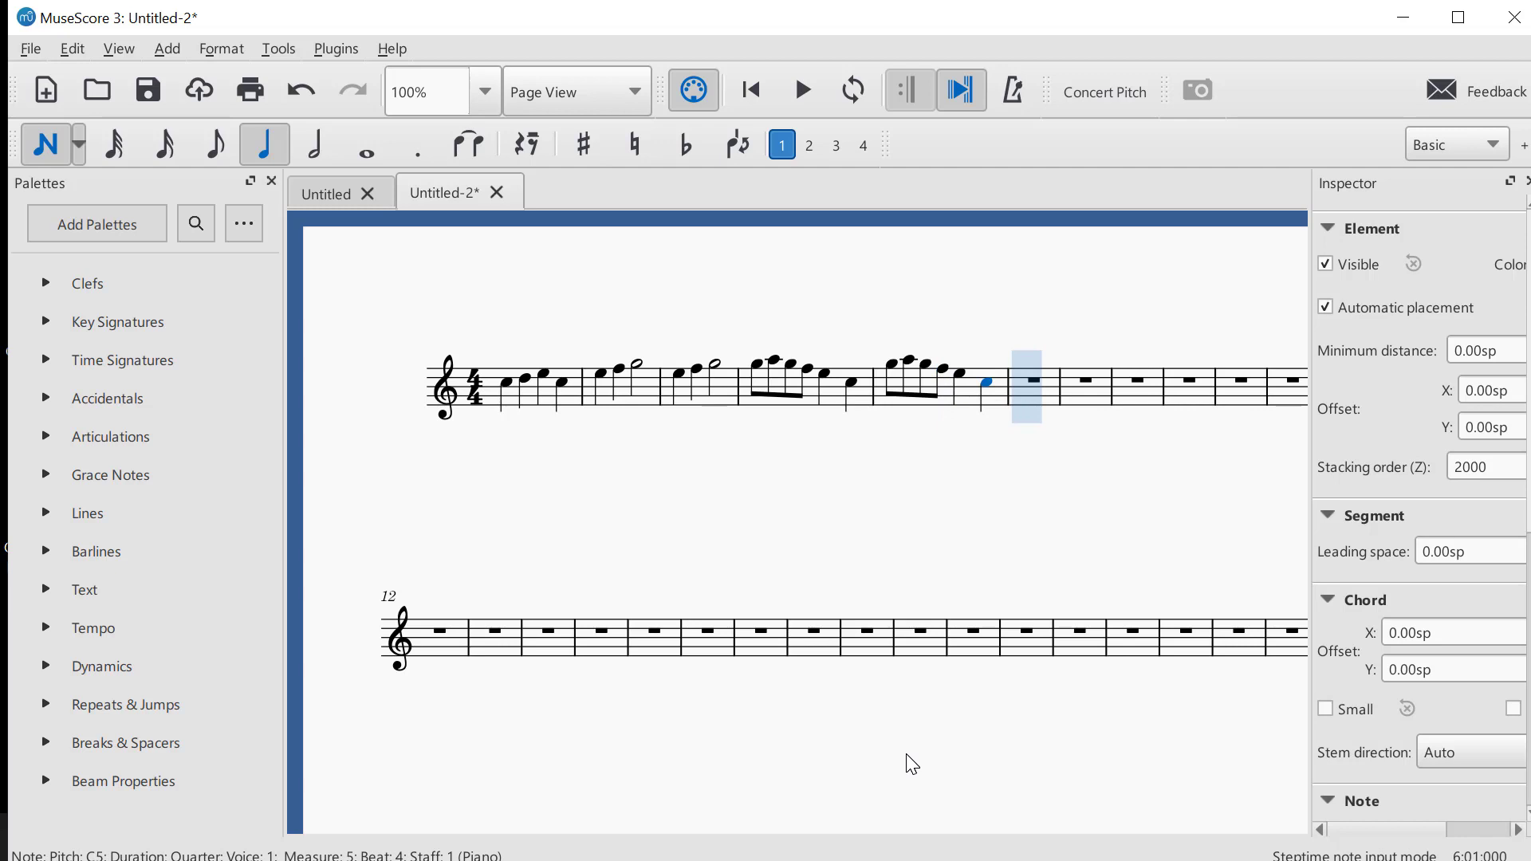
Fill measure 6 with quarter notes C5 and G4 followed by a half note C5
key("c")
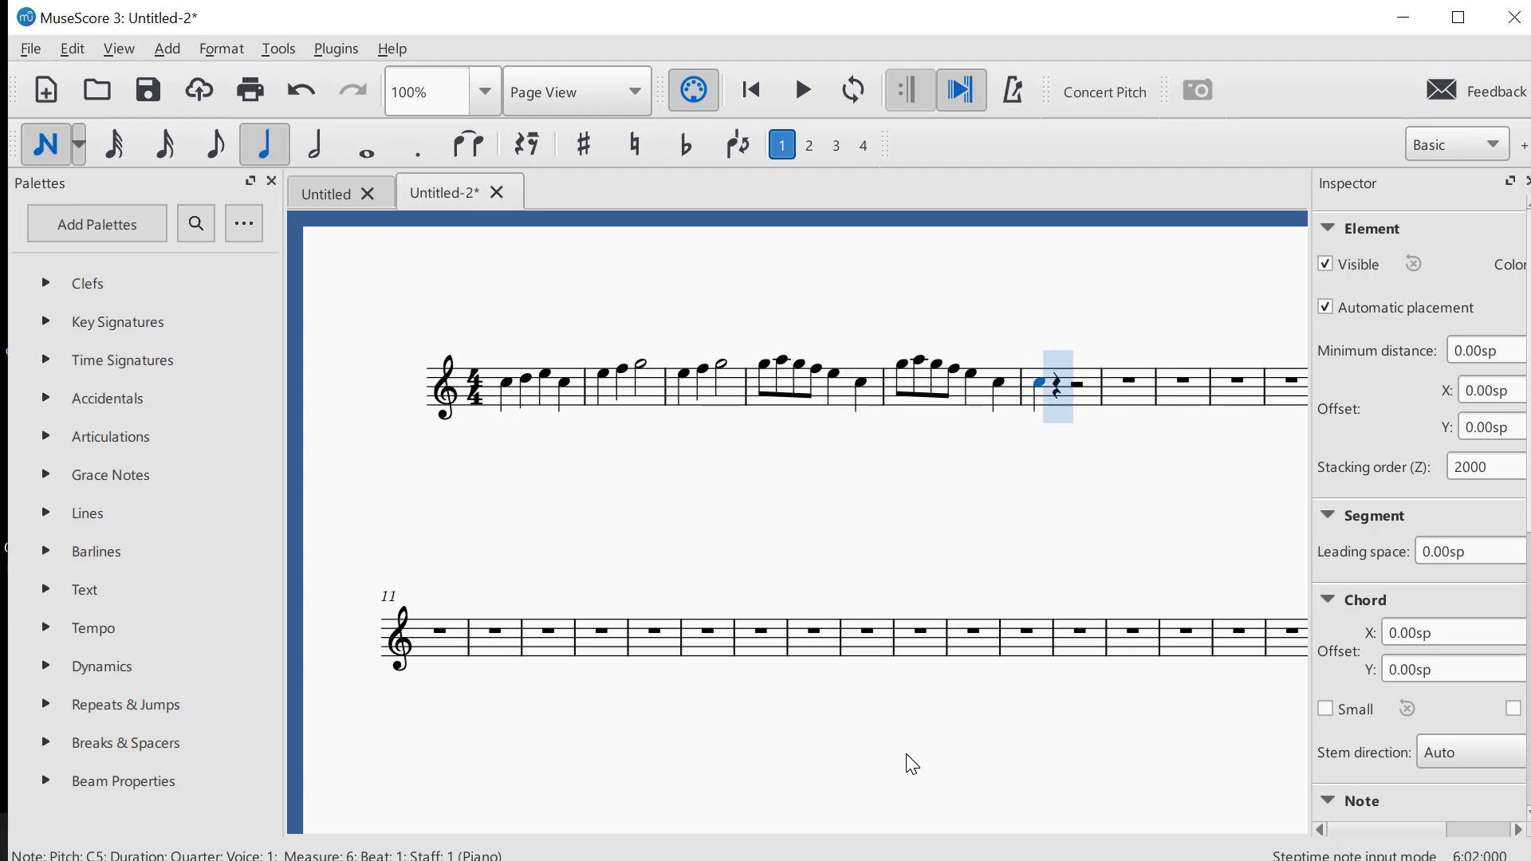
key("g")
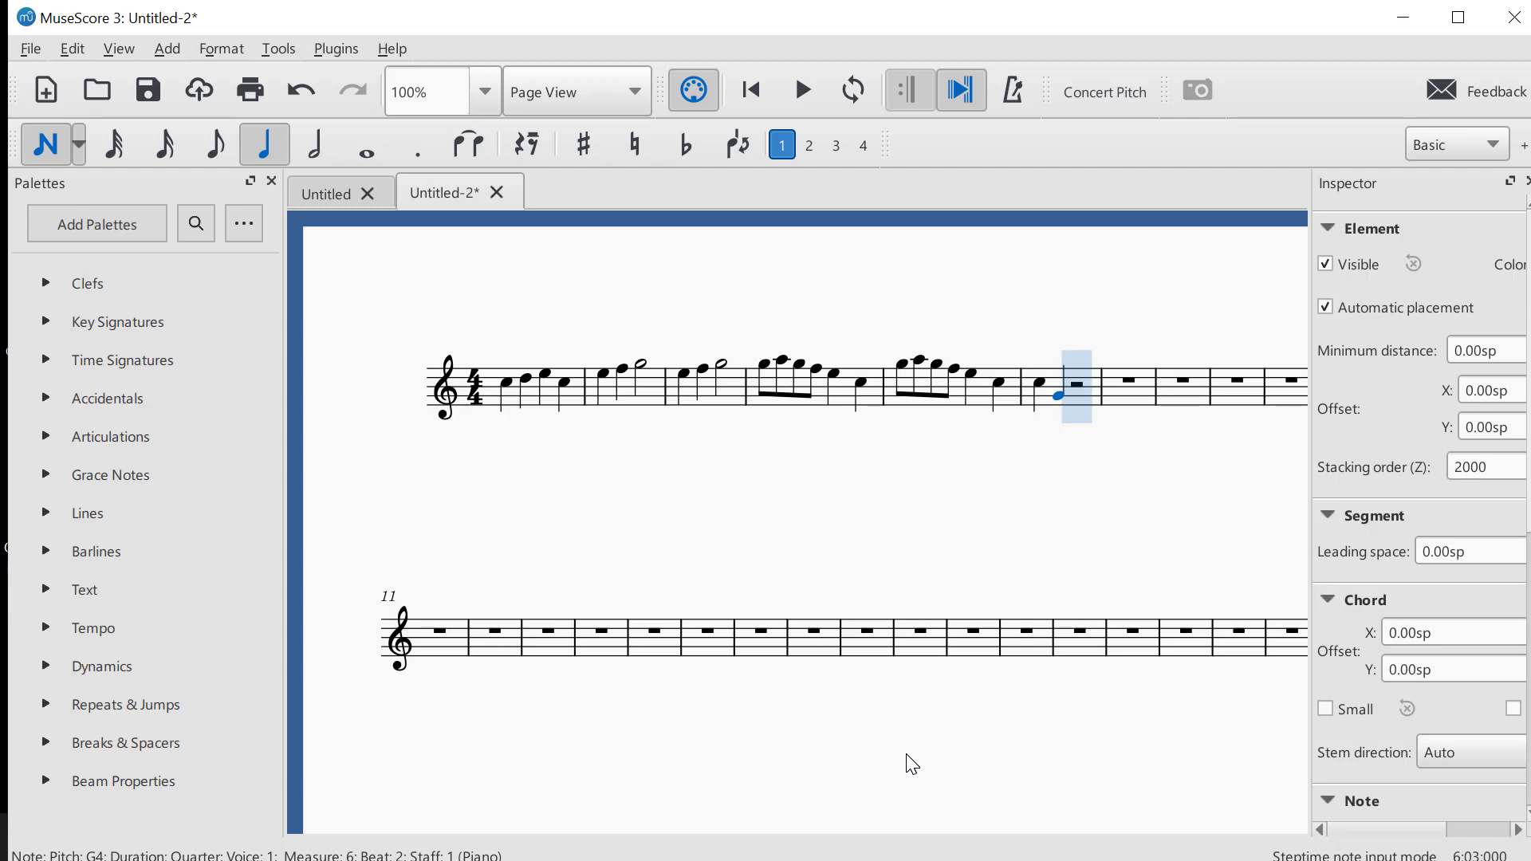
key("6")
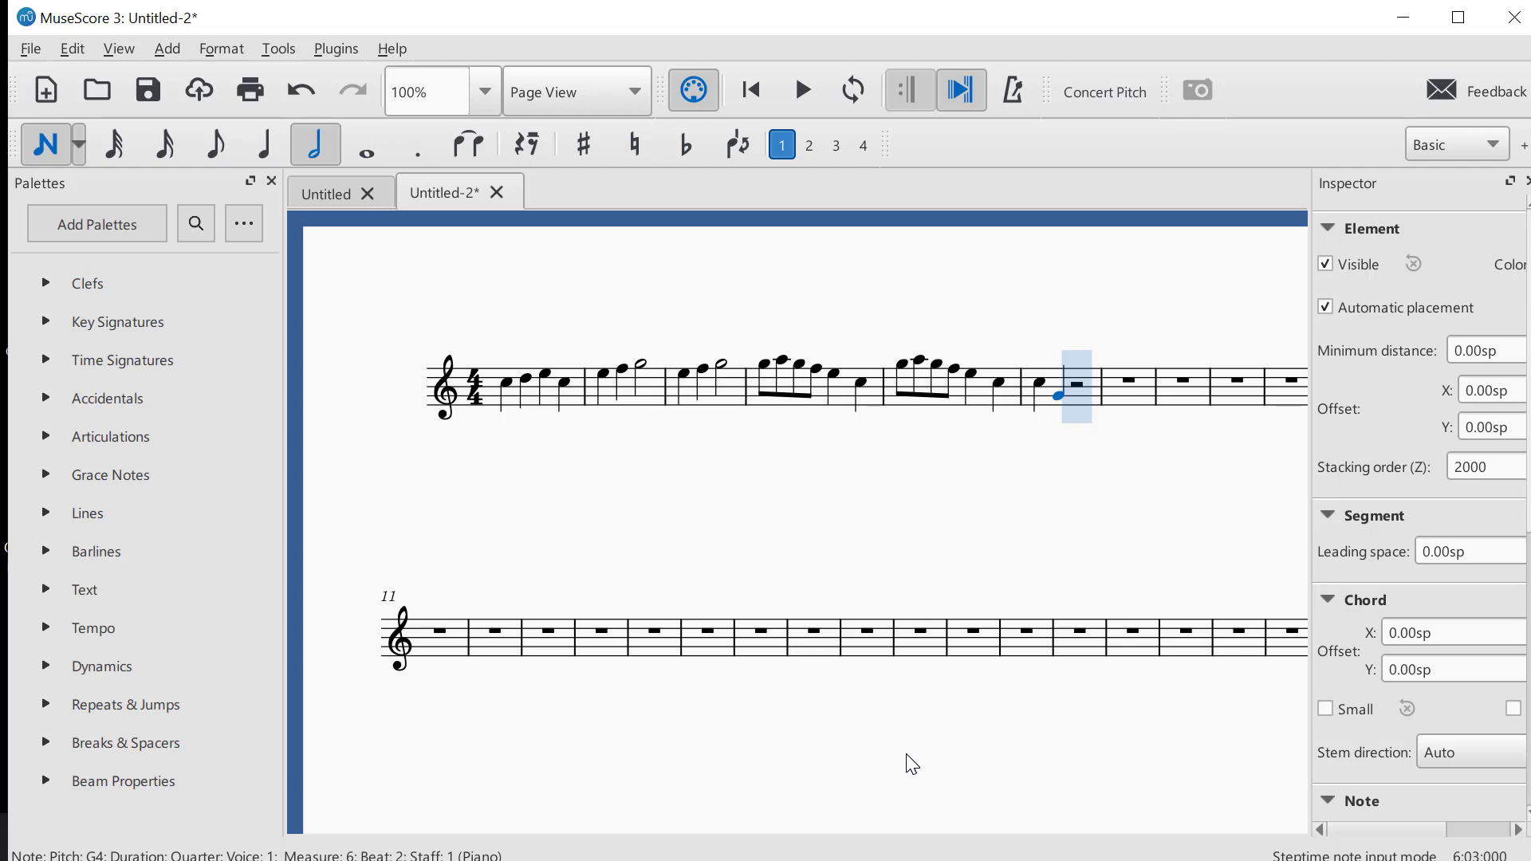
key("c")
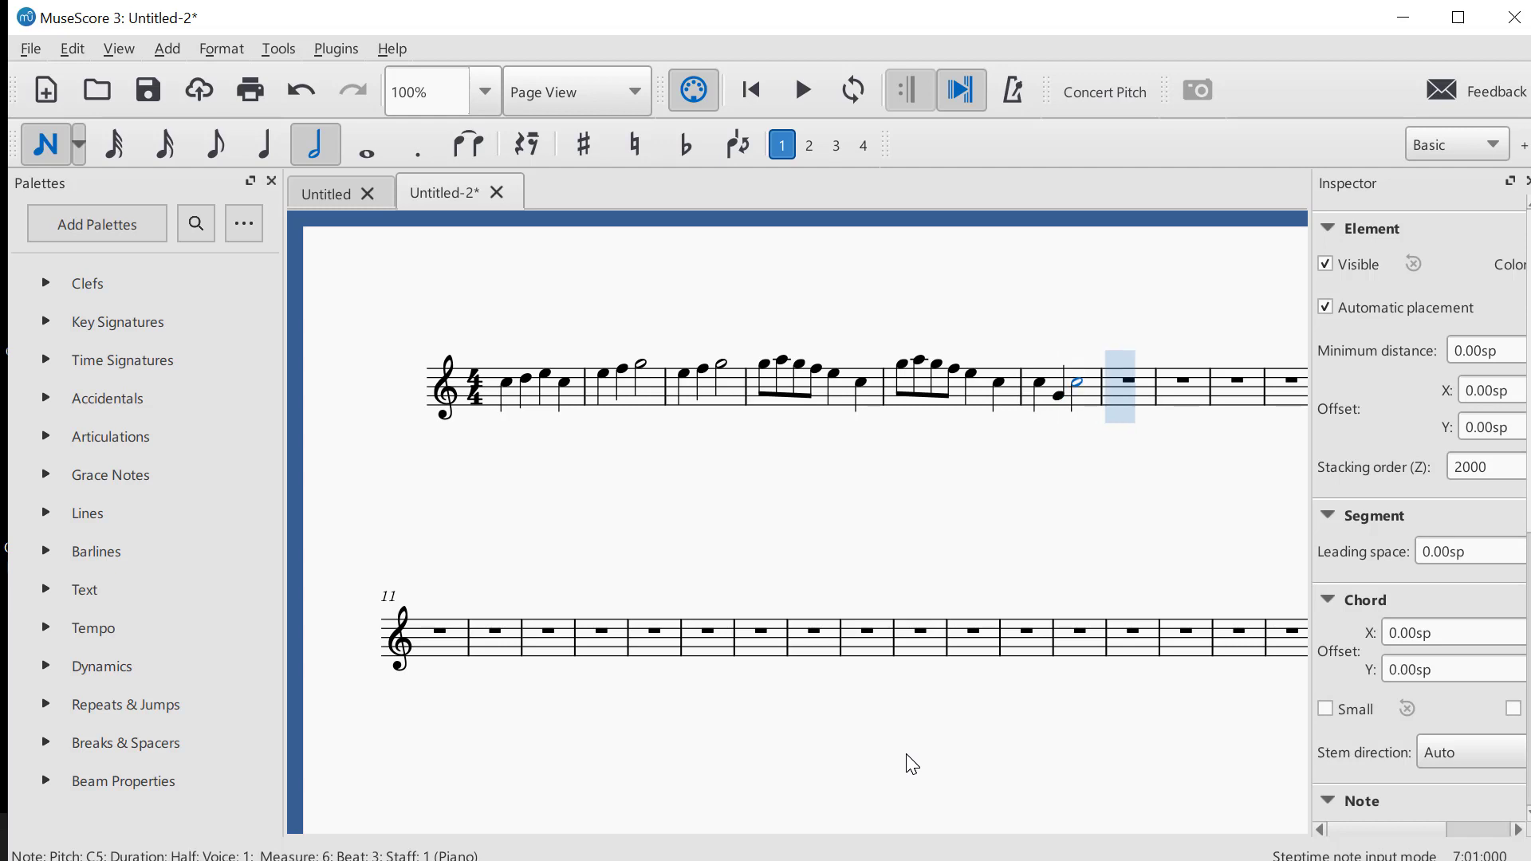
Fill measure 7 with quarter notes C5 and G4 followed by a half note C5
key("5")
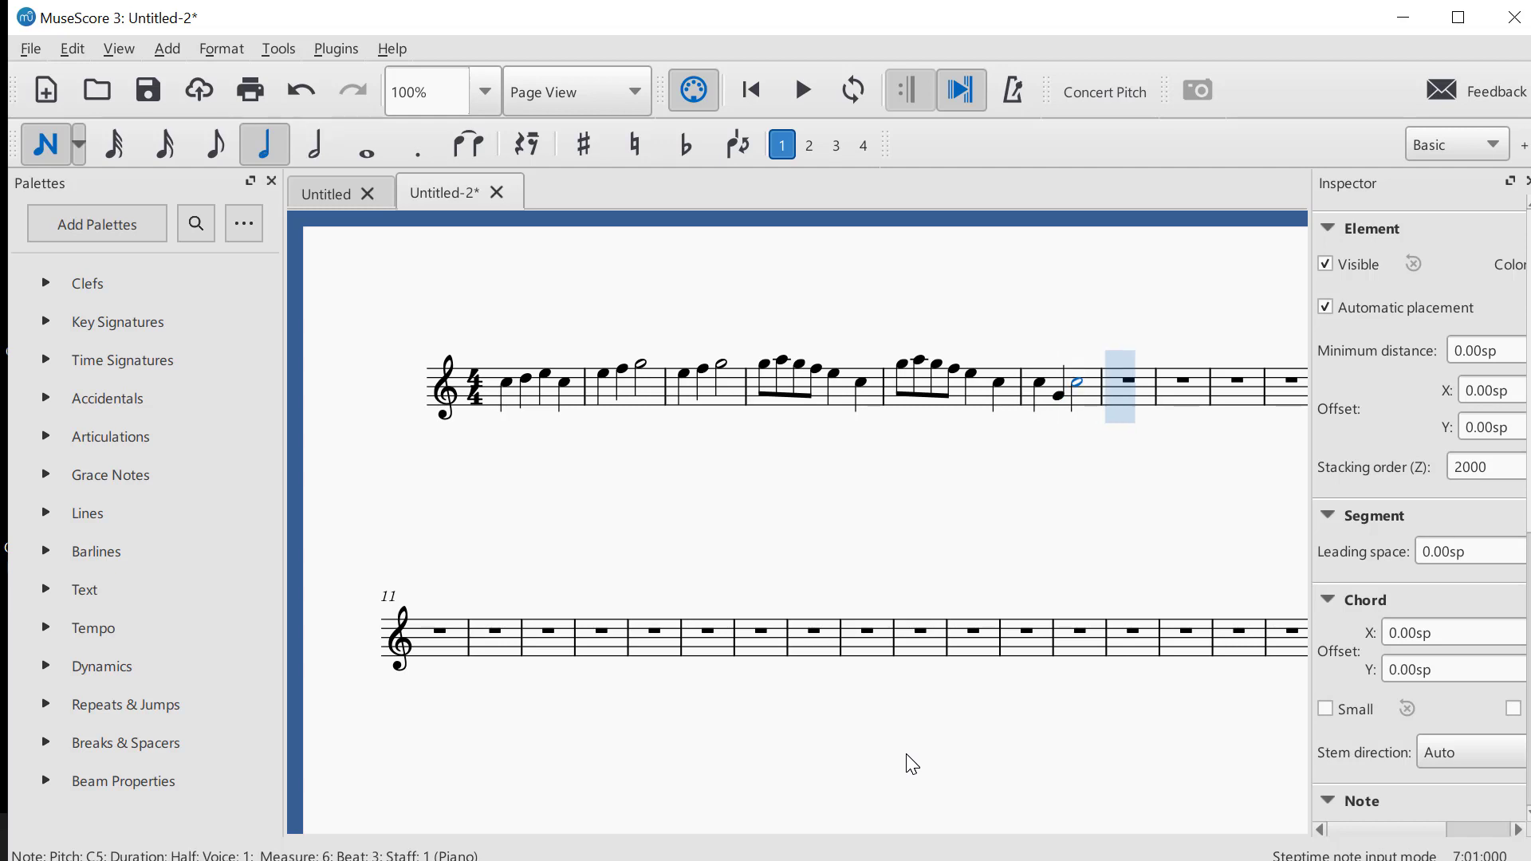
key("c")
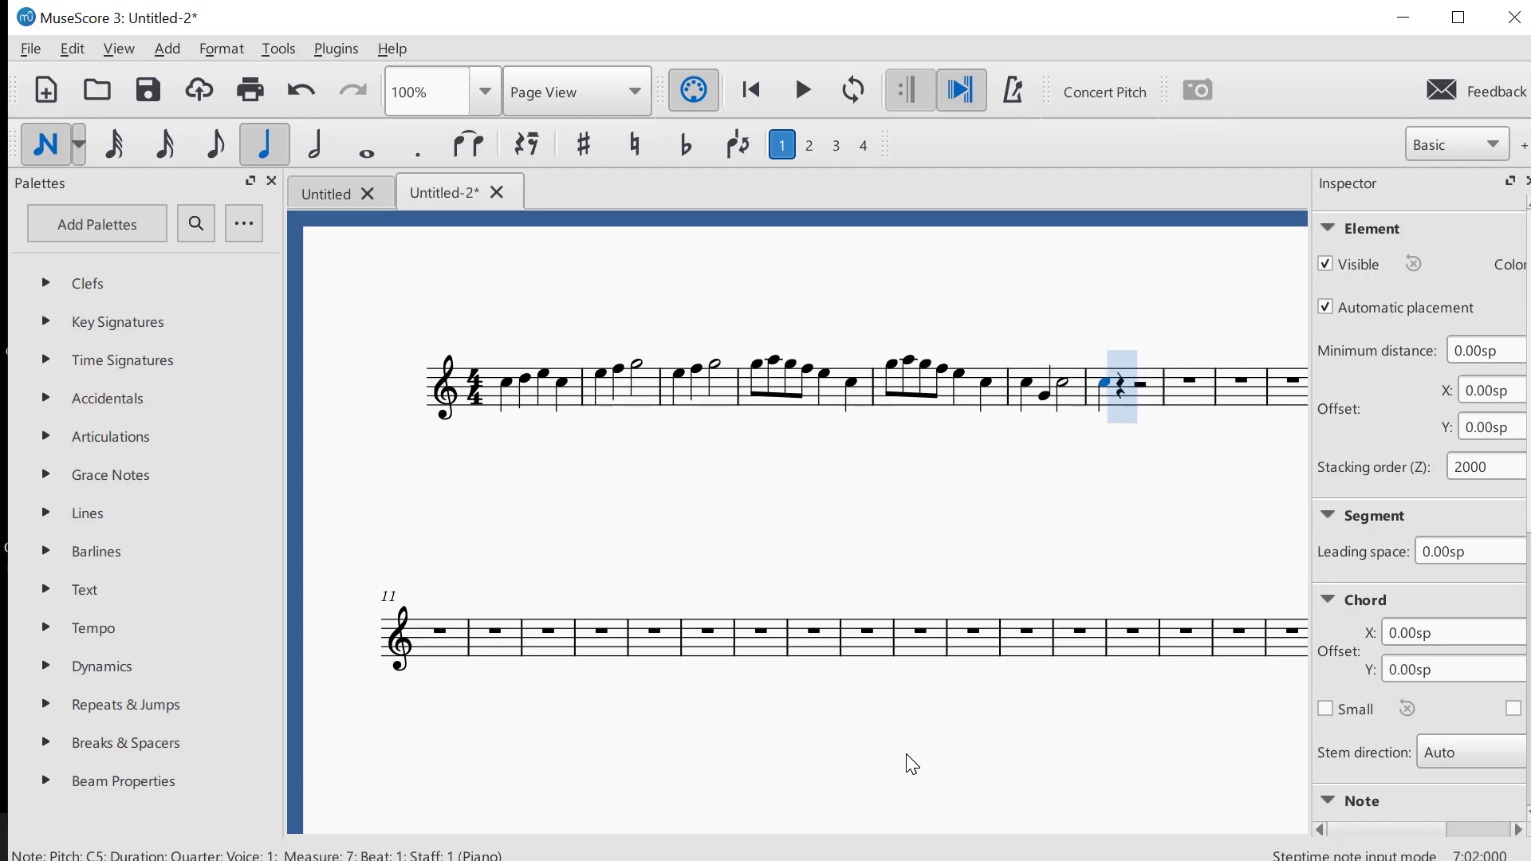
key("g")
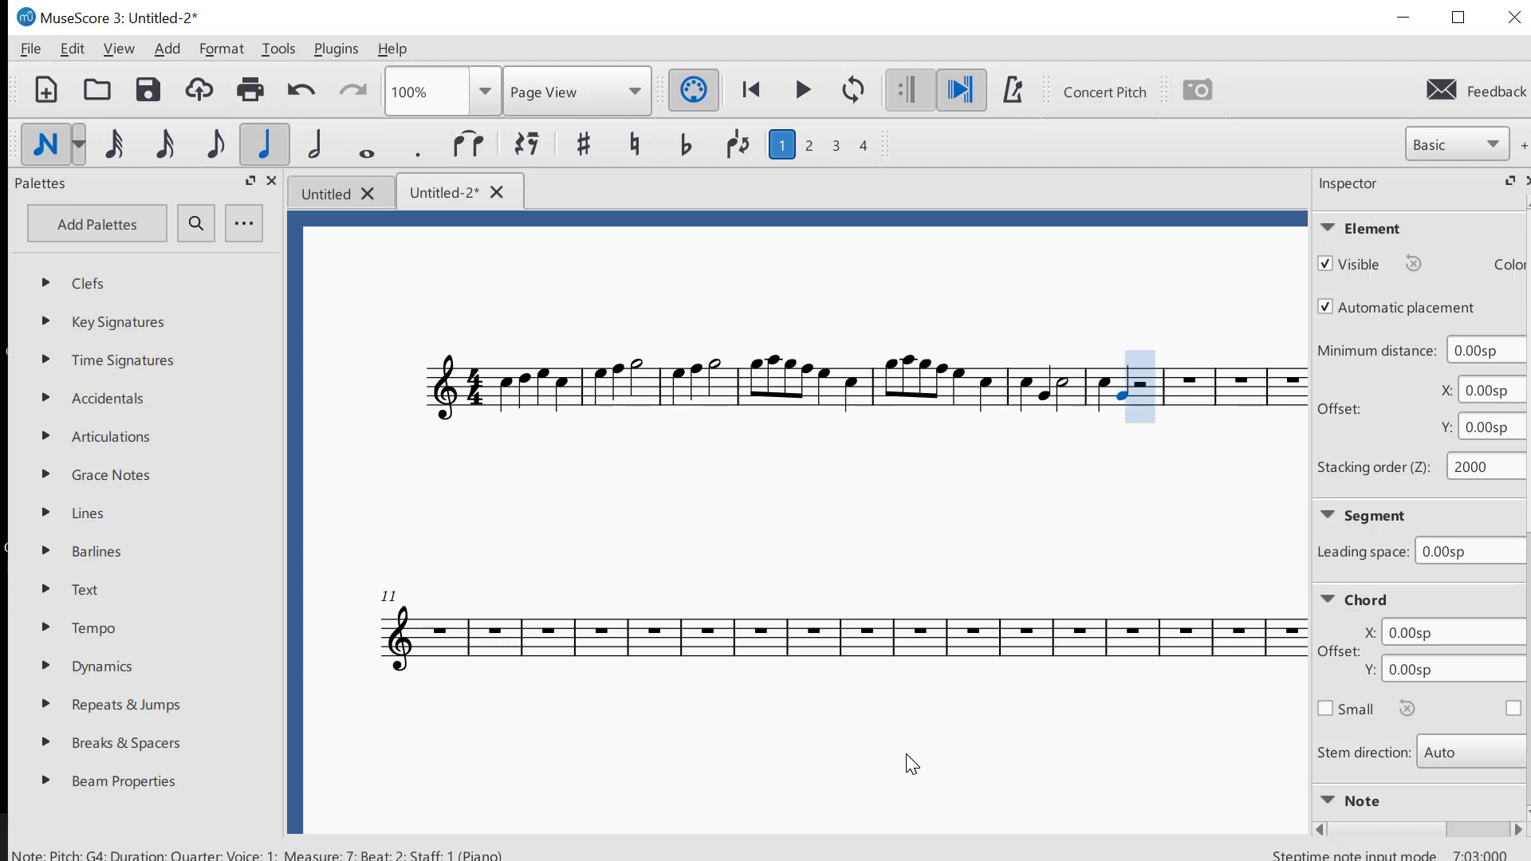
key("6")
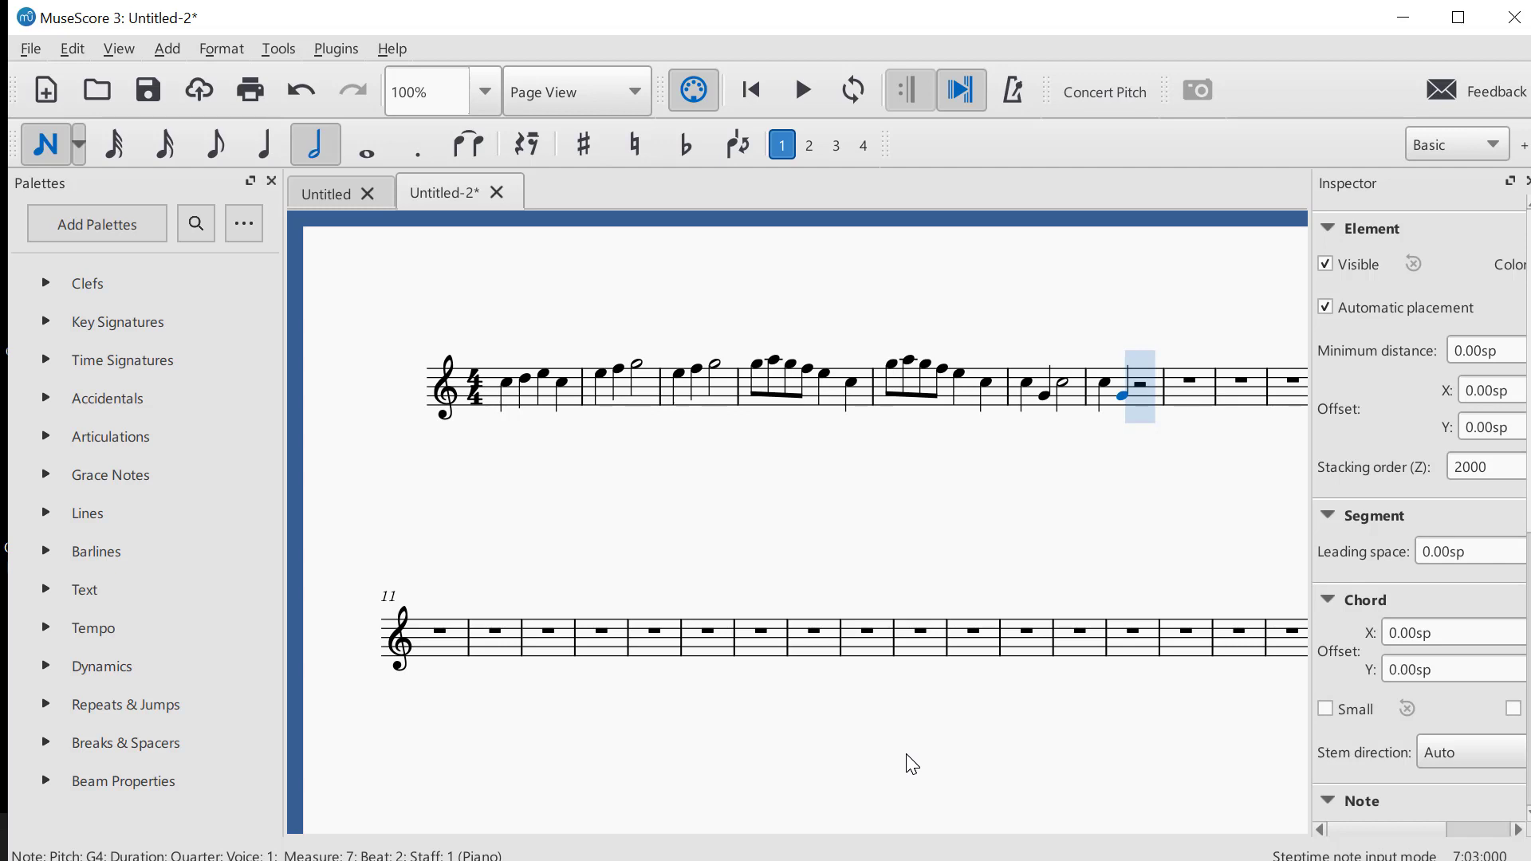
key("c")
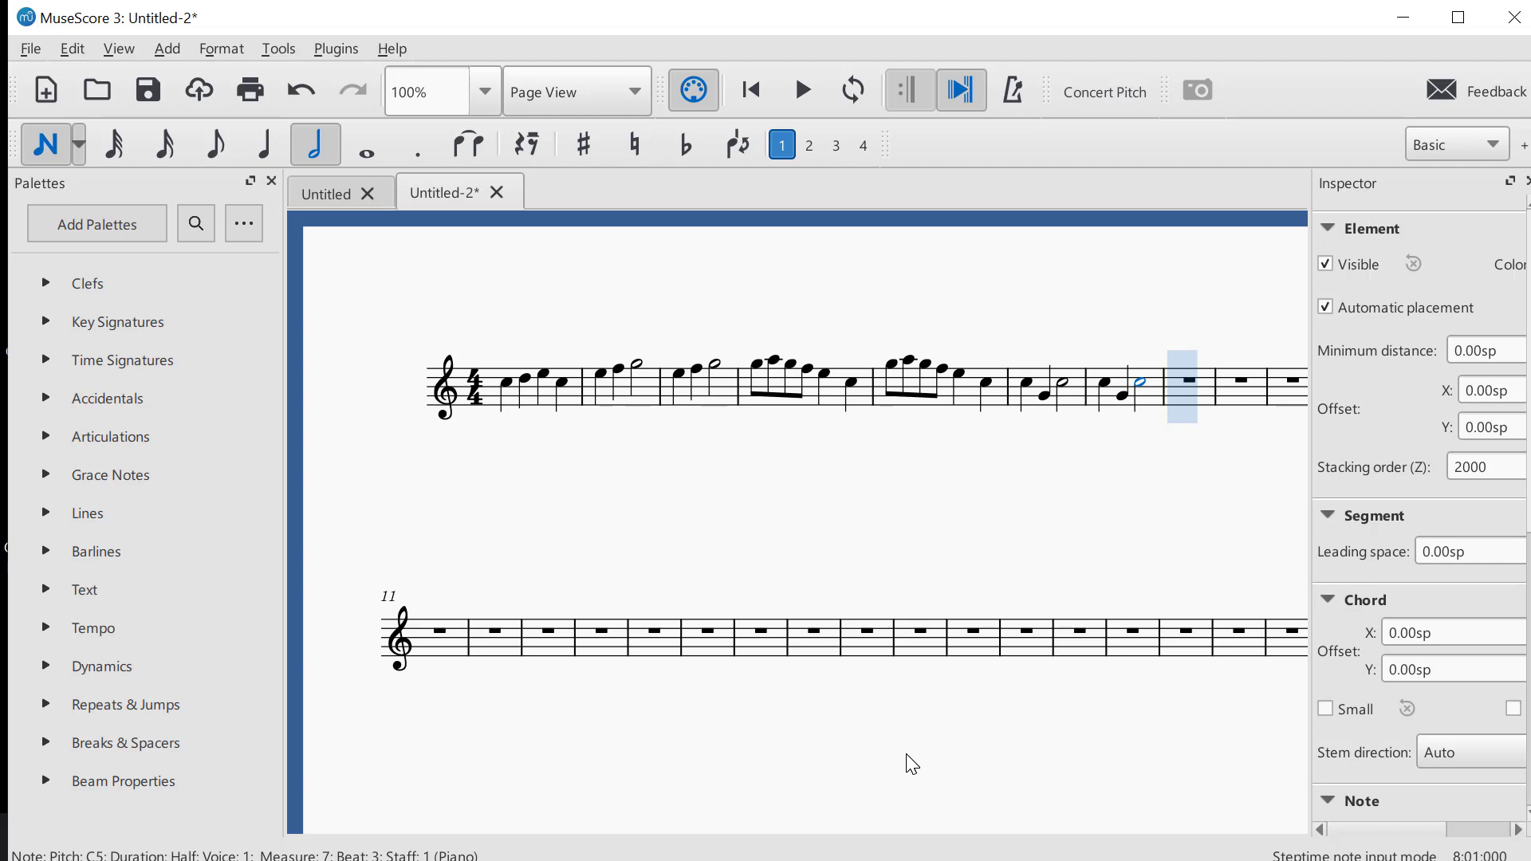
Return to the first note of measure 1 and play back the whole melody
key("ctrl+Left")
key("ctrl+Left")
key("ctrl+Left")
key("ctrl+Left")
key("ctrl+Left")
key("ctrl+Left")
key("ctrl+Left")
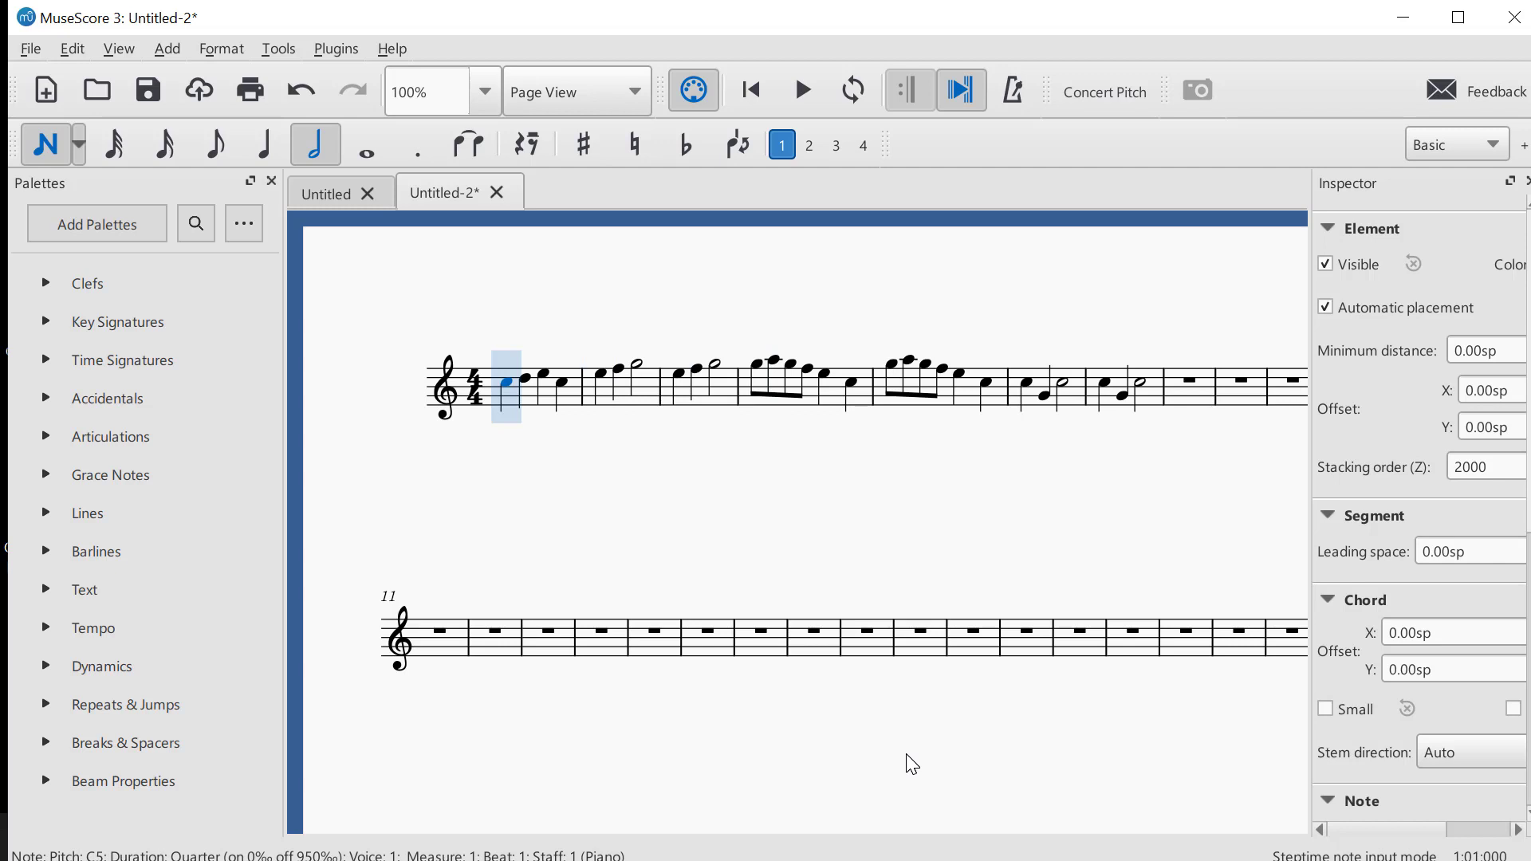
key("space")
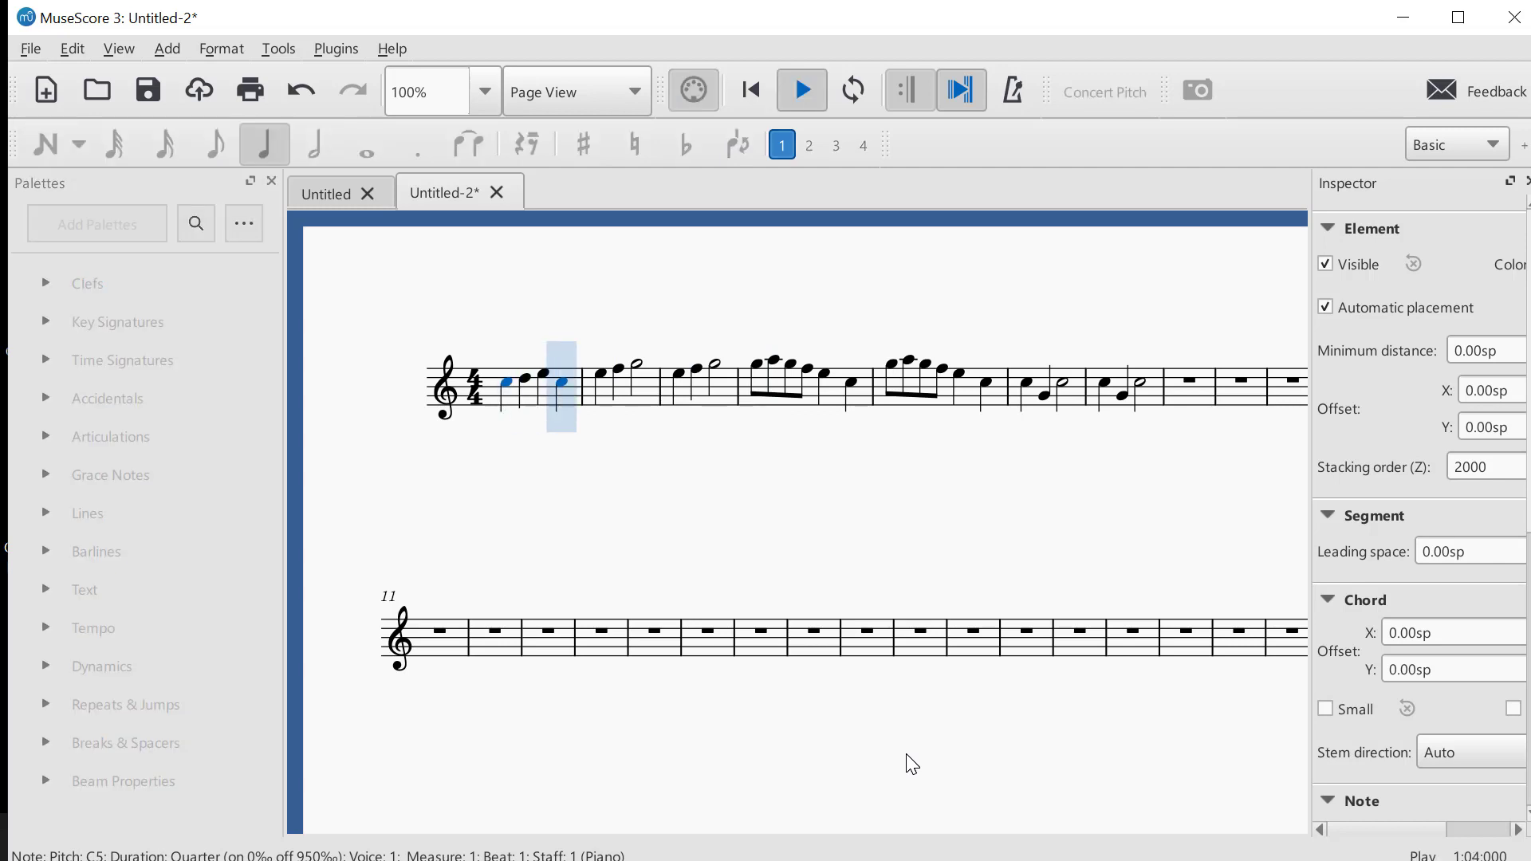